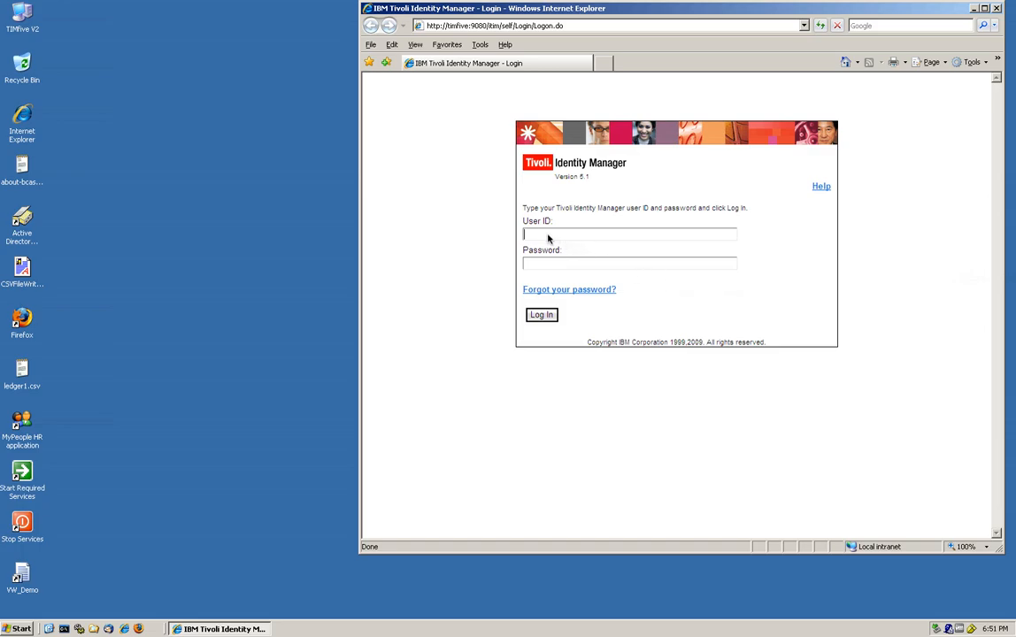
- Sign in to self-service with the user's ID and password, view the home page, then log off
{"action": "key", "text": "Return"}
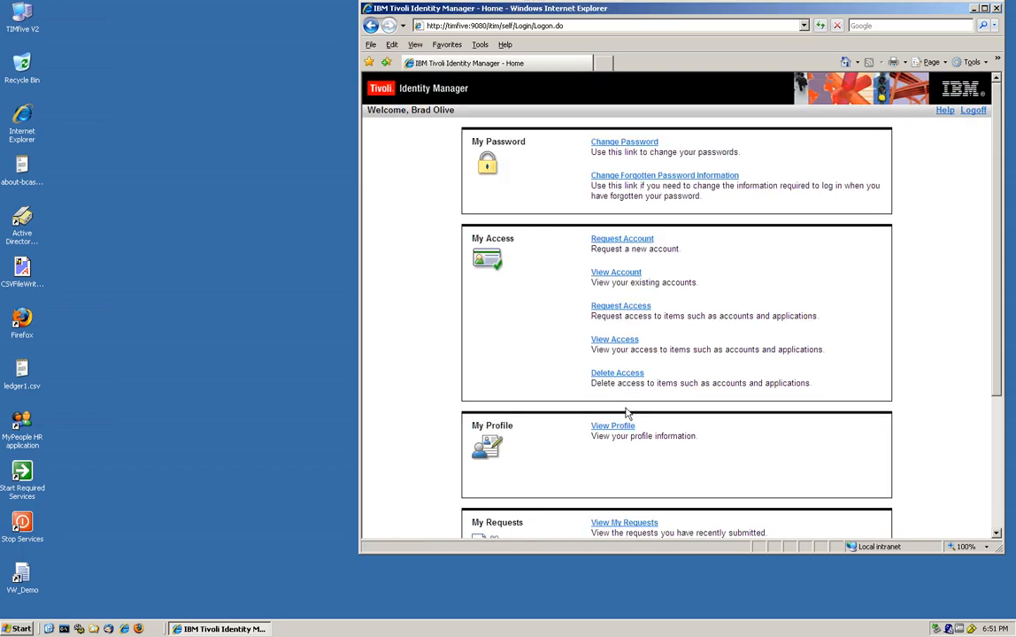
{"action": "scroll", "coordinate": [677, 310], "scroll_direction": "down", "scroll_amount": 1}
{"action": "scroll", "coordinate": [677, 310], "scroll_direction": "up", "scroll_amount": 1}
{"action": "left_click", "coordinate": [974, 108]}
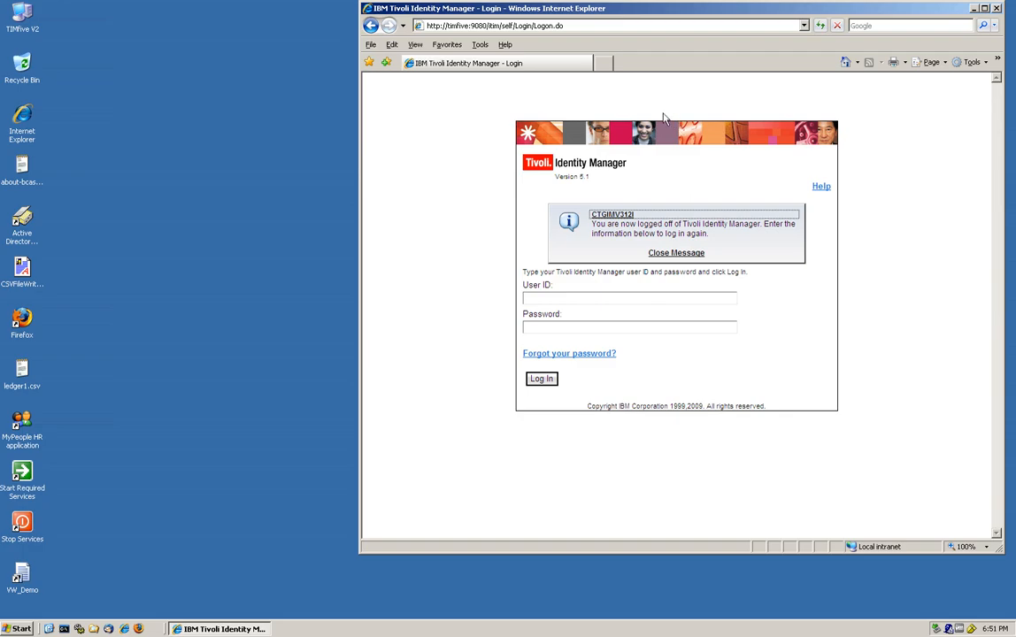
- Load the ITIM console bookmark, attempt the regular user's login, and dismiss the not-authorized error
{"action": "left_click", "coordinate": [449, 45]}
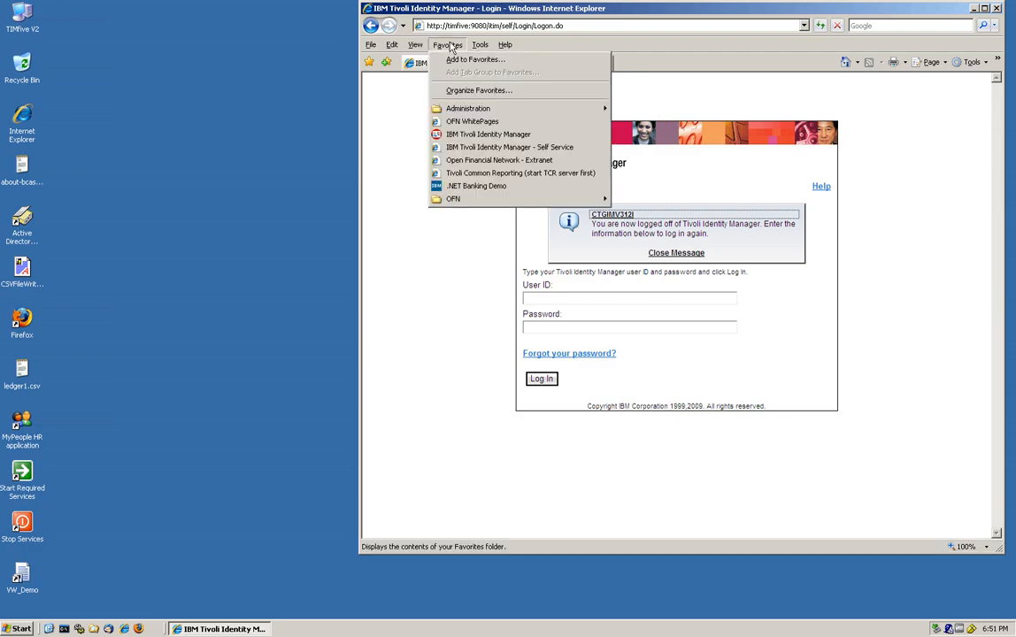
{"action": "left_click", "coordinate": [460, 134]}
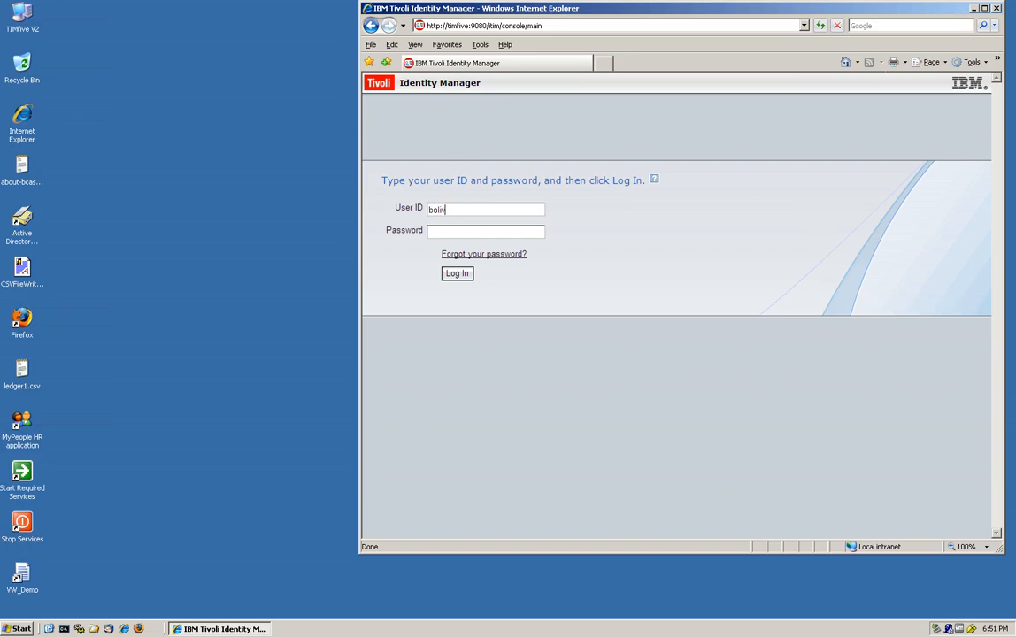
{"action": "type", "text": "passw0rd"}
{"action": "key", "text": "Return"}
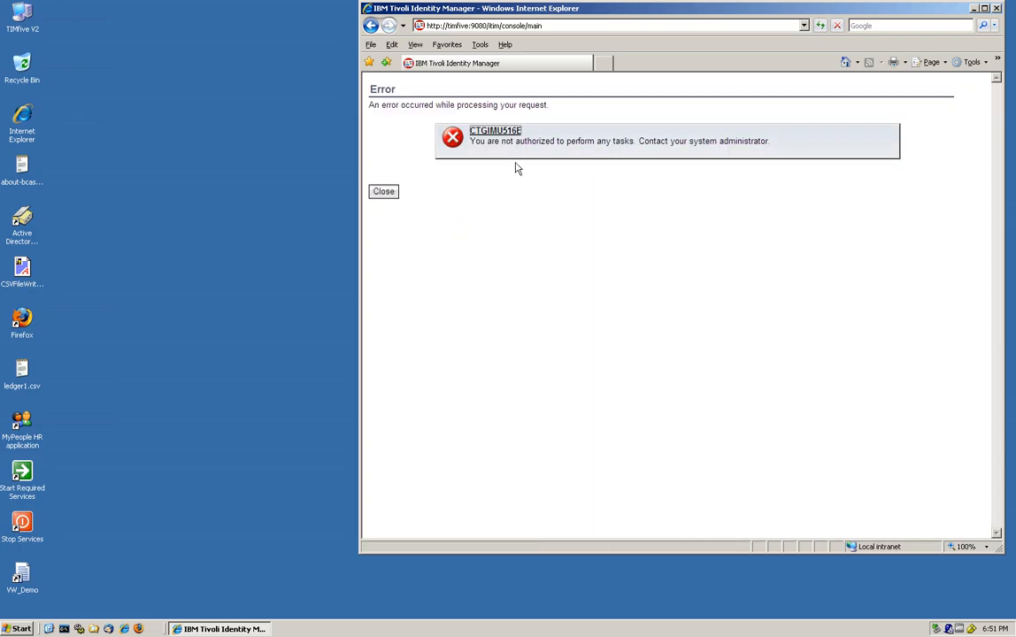
{"action": "left_click", "coordinate": [383, 192]}
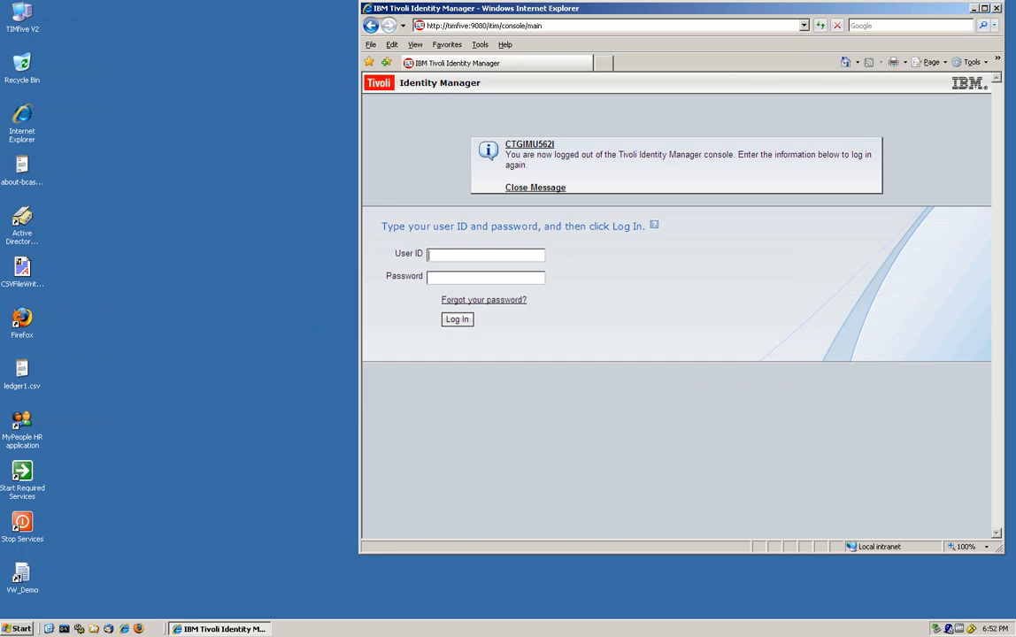
- Sign in to the console as the ITIM administrator and open Manage Roles
{"action": "type", "text": "m manager"}
{"action": "key", "text": "Return"}
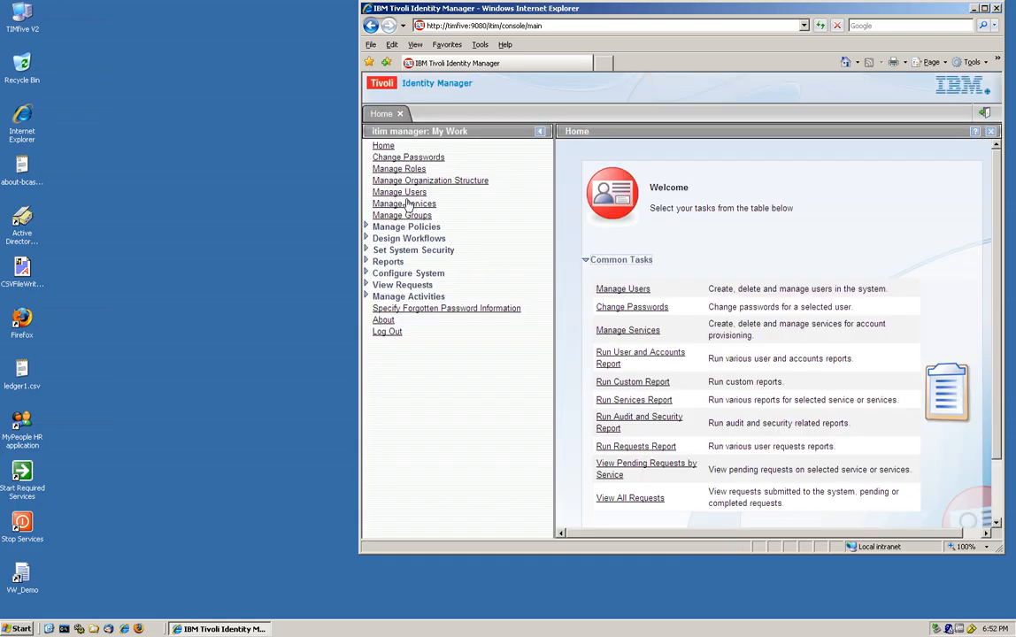
{"action": "left_click", "coordinate": [383, 170]}
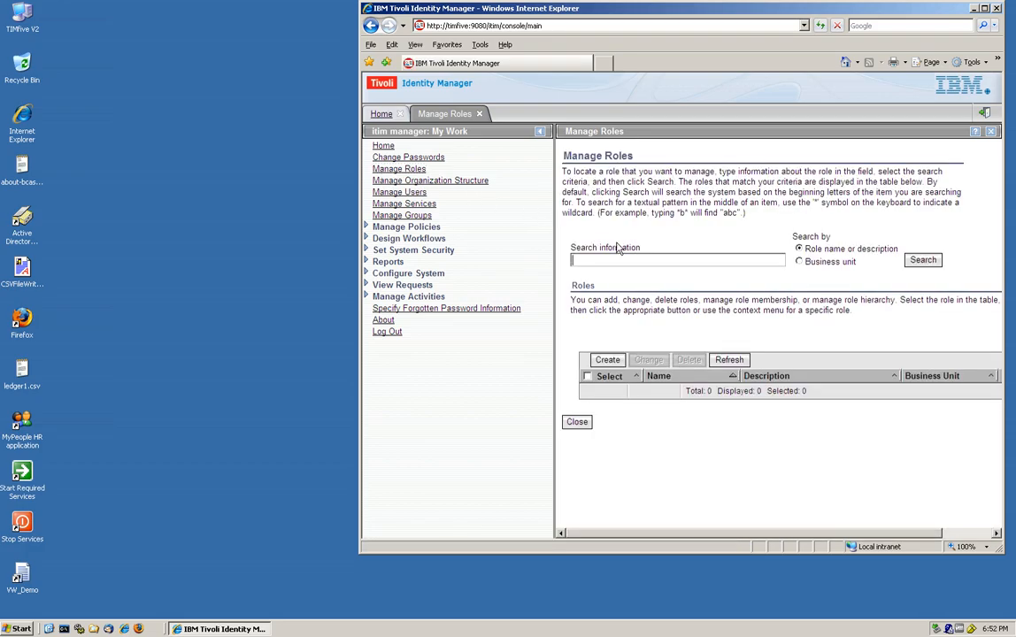
- Create a role named ITIM Admin, classified as an Application role, with access enabled
{"action": "left_click", "coordinate": [607, 361]}
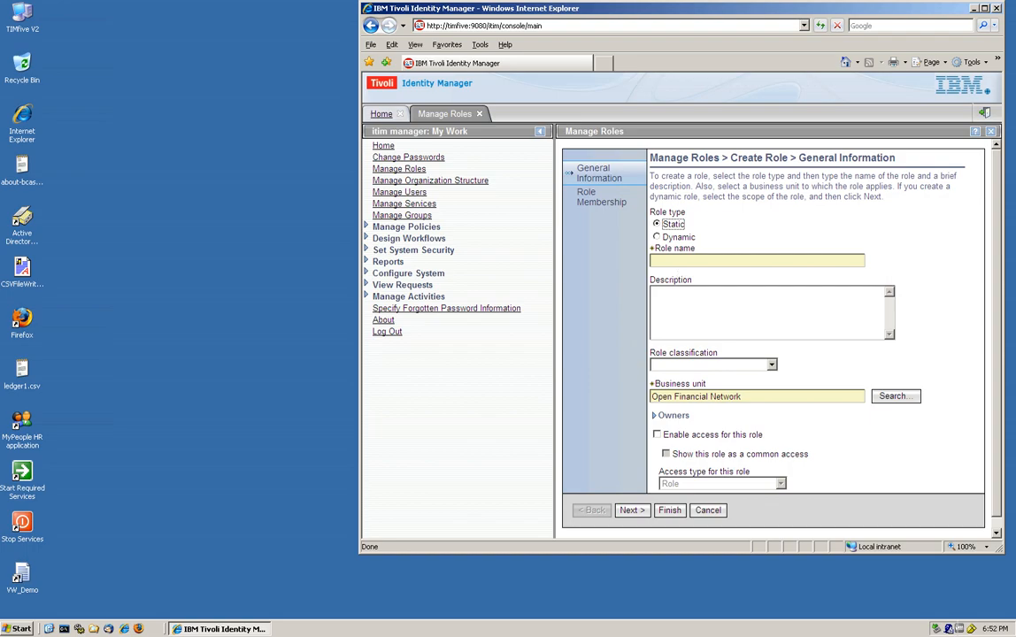
{"action": "left_click", "coordinate": [675, 261]}
{"action": "type", "text": "ITIM"}
{"action": "left_click", "coordinate": [772, 366]}
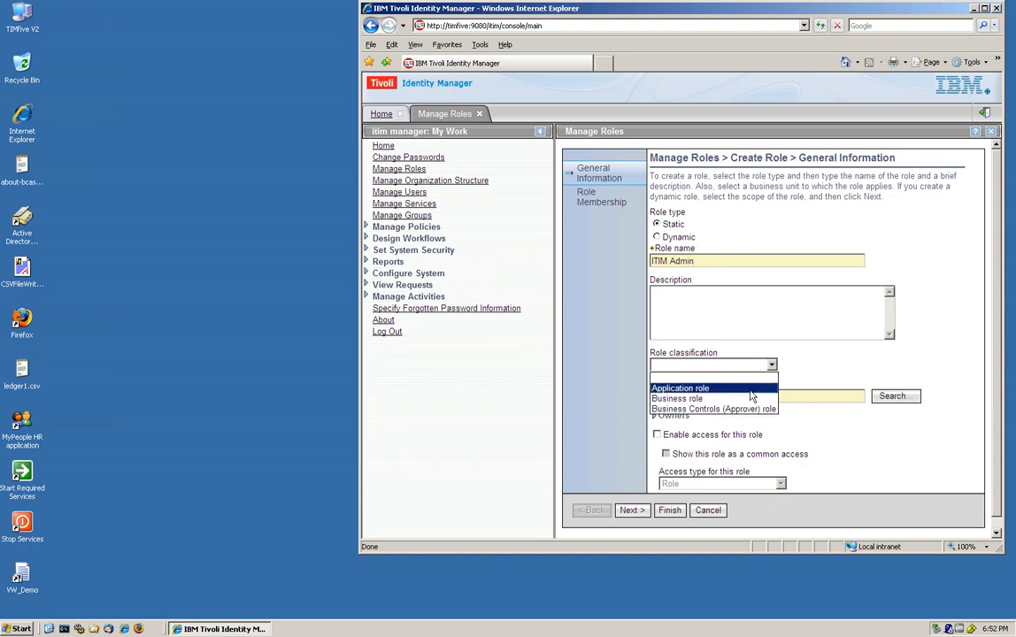
{"action": "left_click", "coordinate": [750, 391]}
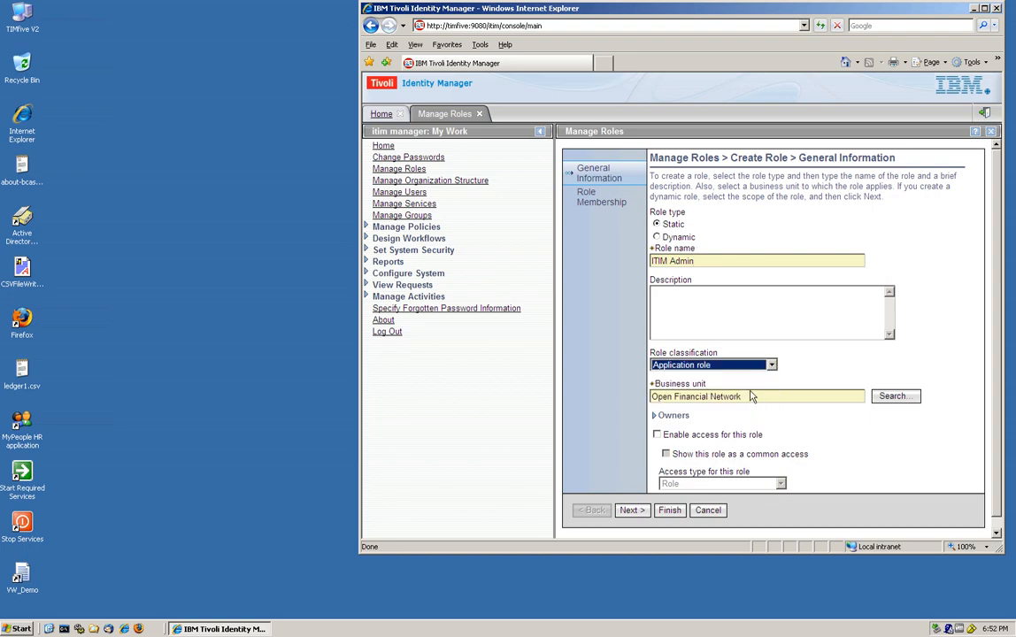
{"action": "left_click", "coordinate": [657, 435]}
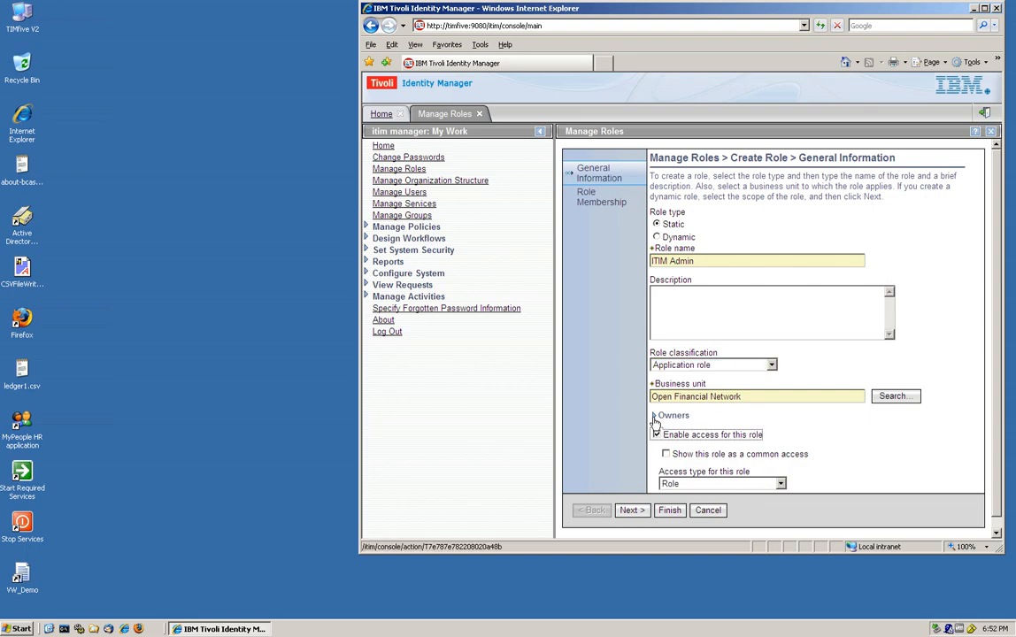
- Begin adding a user owner to the ITIM Admin role from the Owners section
{"action": "left_click", "coordinate": [654, 416]}
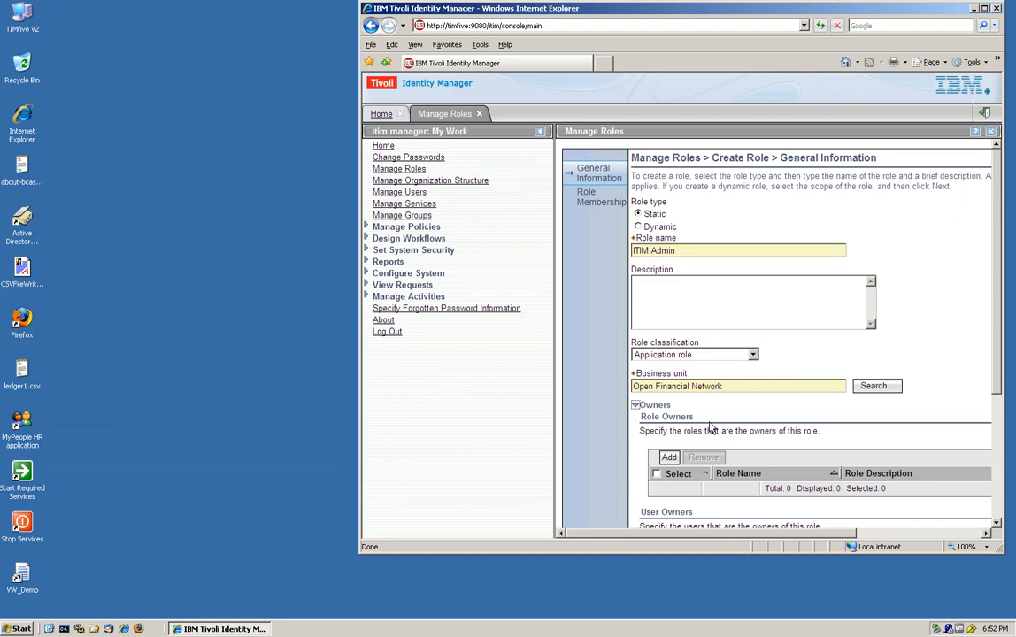
{"action": "scroll", "coordinate": [710, 428], "scroll_direction": "down", "scroll_amount": 3}
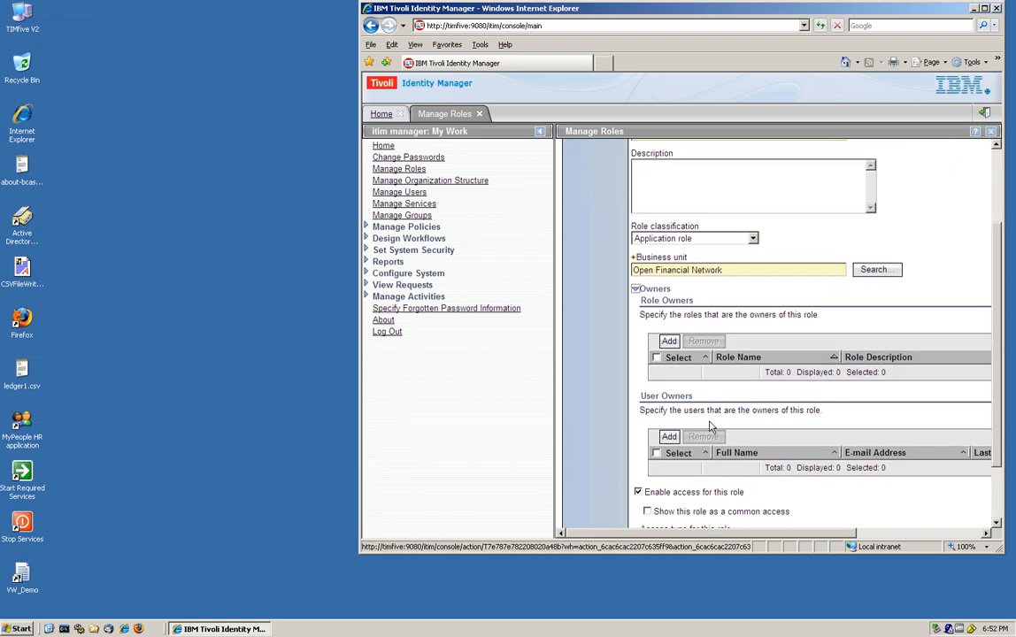
{"action": "left_click", "coordinate": [668, 437]}
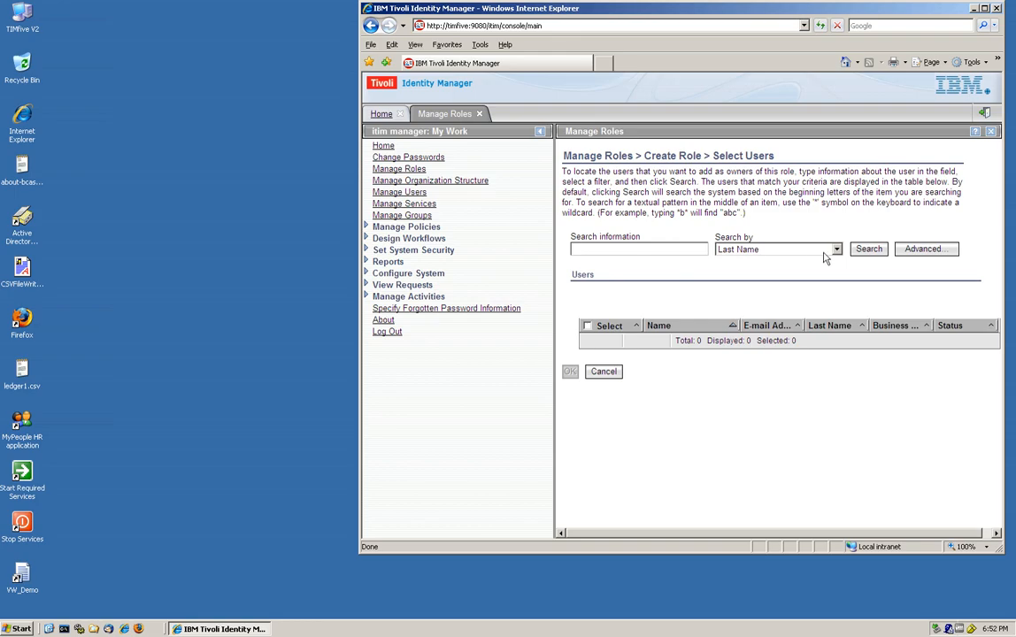
- Make the approving user the ITIM Admin role's owner and advance to Role Membership
{"action": "left_click", "coordinate": [868, 248]}
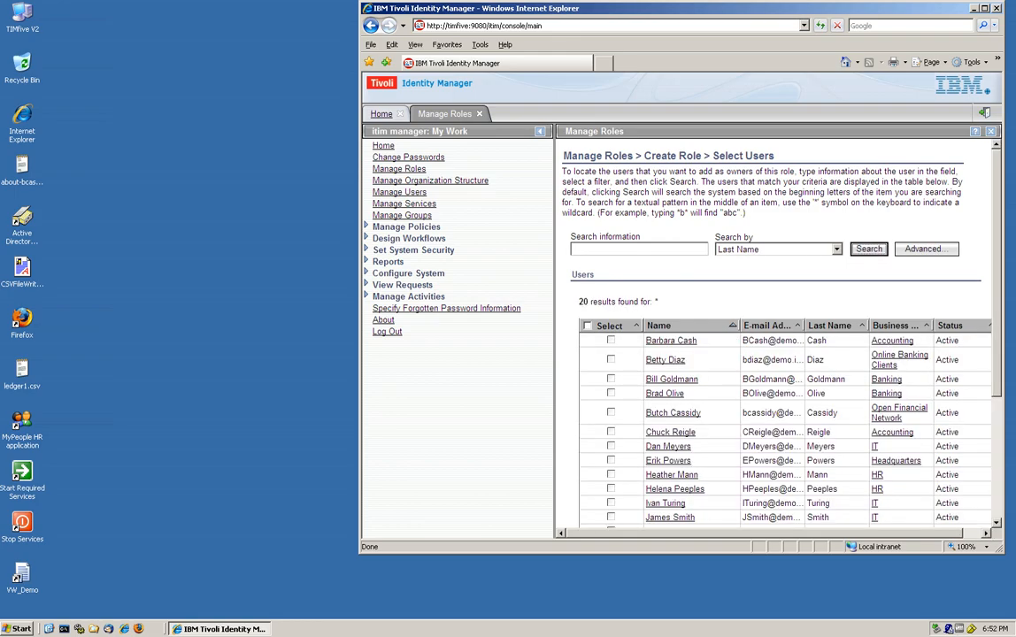
{"action": "left_click", "coordinate": [611, 460]}
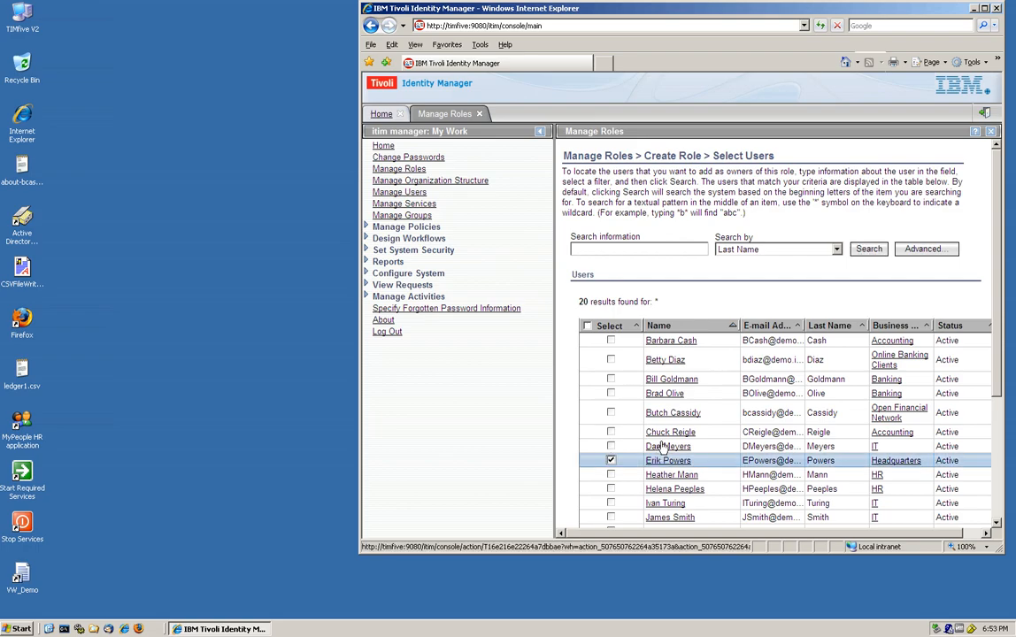
{"action": "scroll", "coordinate": [670, 437], "scroll_direction": "down", "scroll_amount": 5}
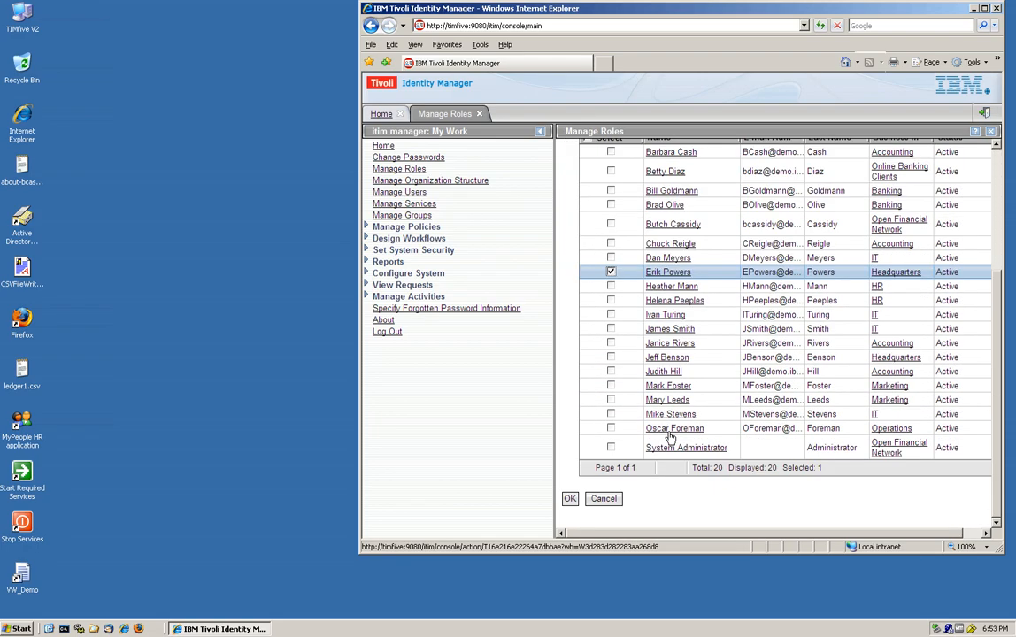
{"action": "left_click", "coordinate": [570, 499]}
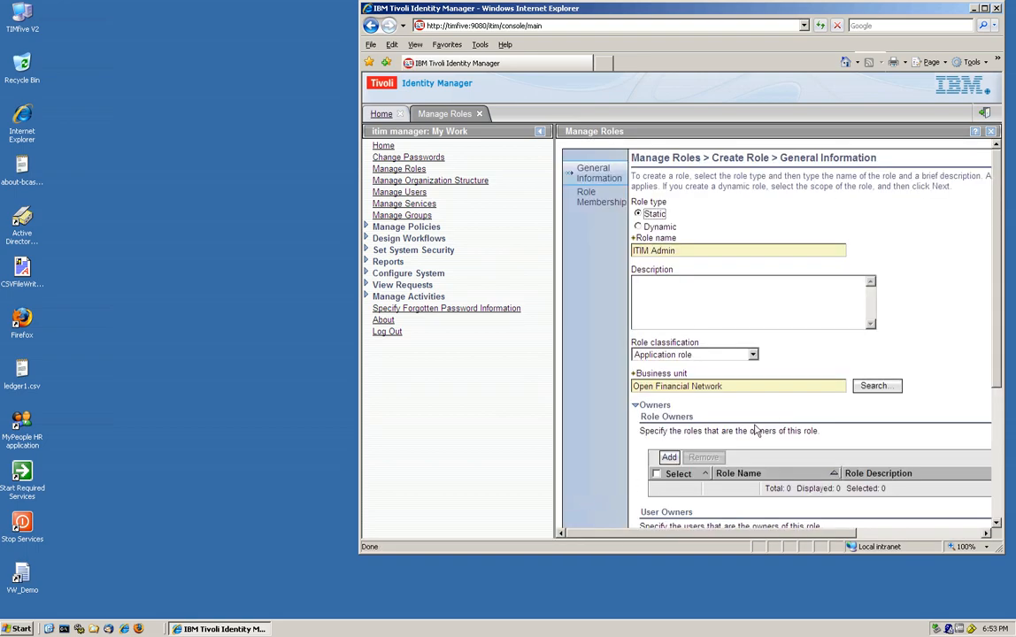
{"action": "scroll", "coordinate": [757, 431], "scroll_direction": "down", "scroll_amount": 4}
{"action": "scroll", "coordinate": [756, 431], "scroll_direction": "down", "scroll_amount": 1}
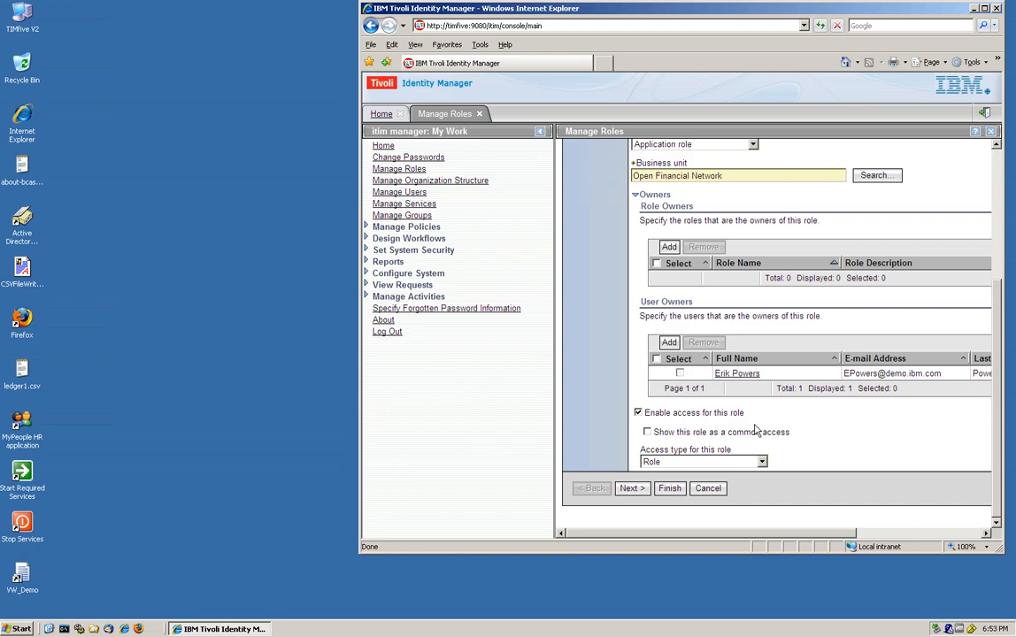
{"action": "left_click", "coordinate": [631, 489]}
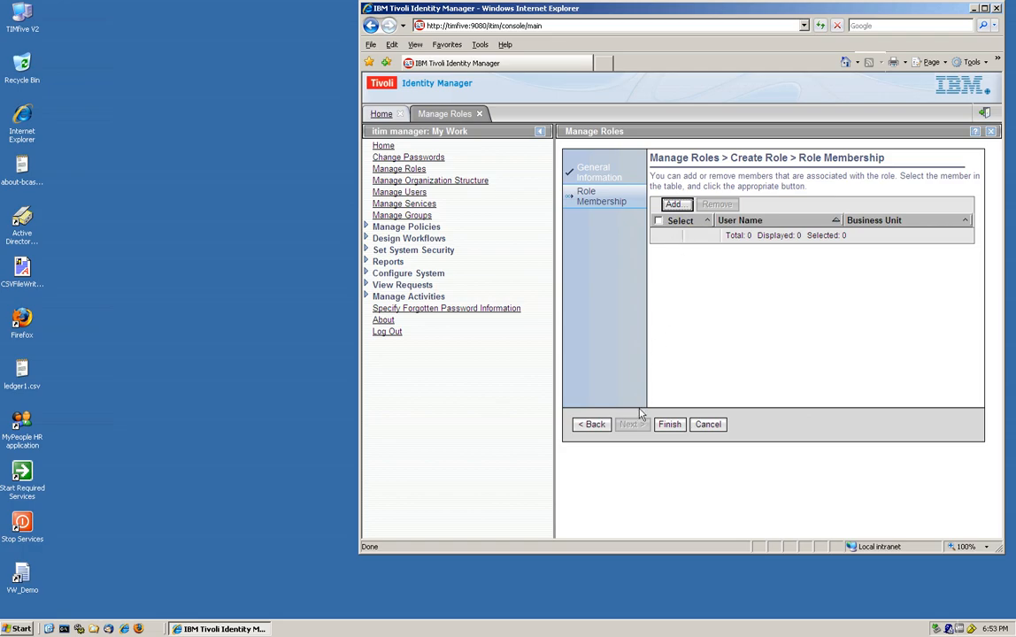
- Finish the ITIM Admin role, close the success page, and open Manage Provisioning Policies
{"action": "left_click", "coordinate": [670, 425]}
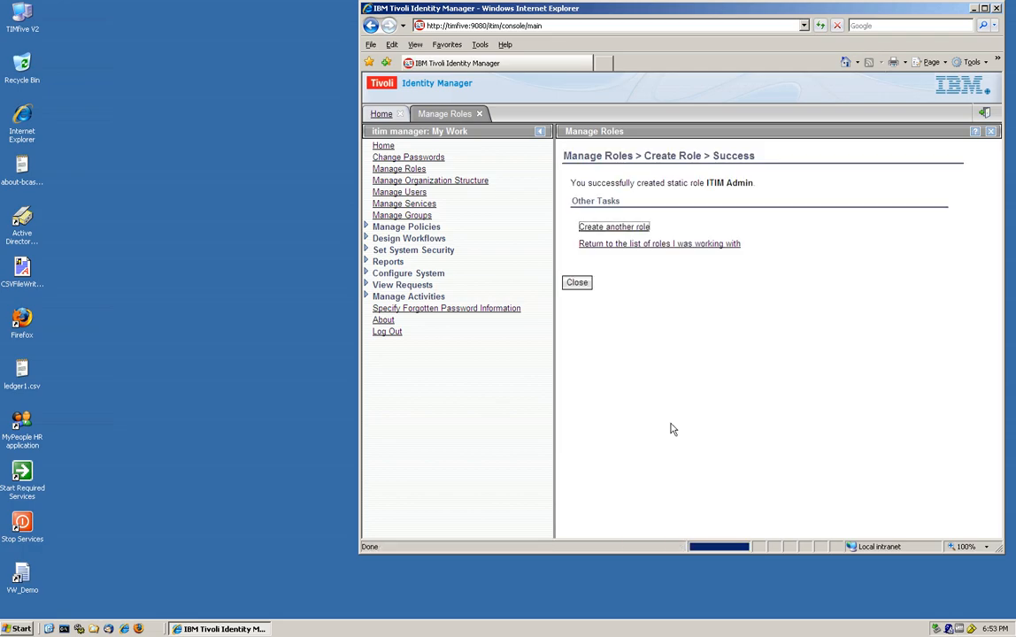
{"action": "left_click", "coordinate": [578, 283]}
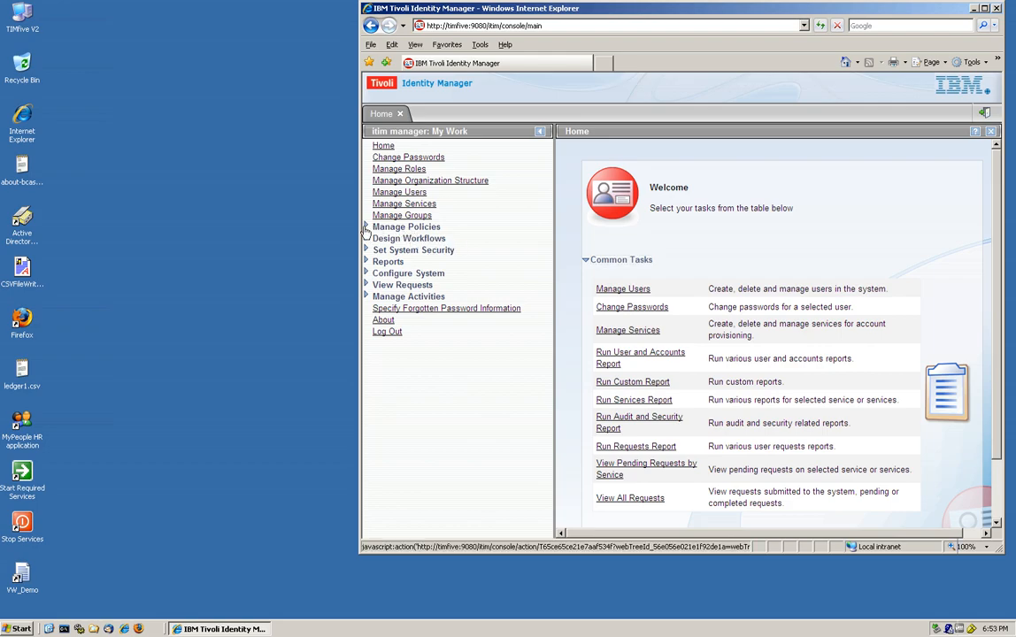
{"action": "left_click", "coordinate": [366, 228]}
{"action": "left_click", "coordinate": [413, 276]}
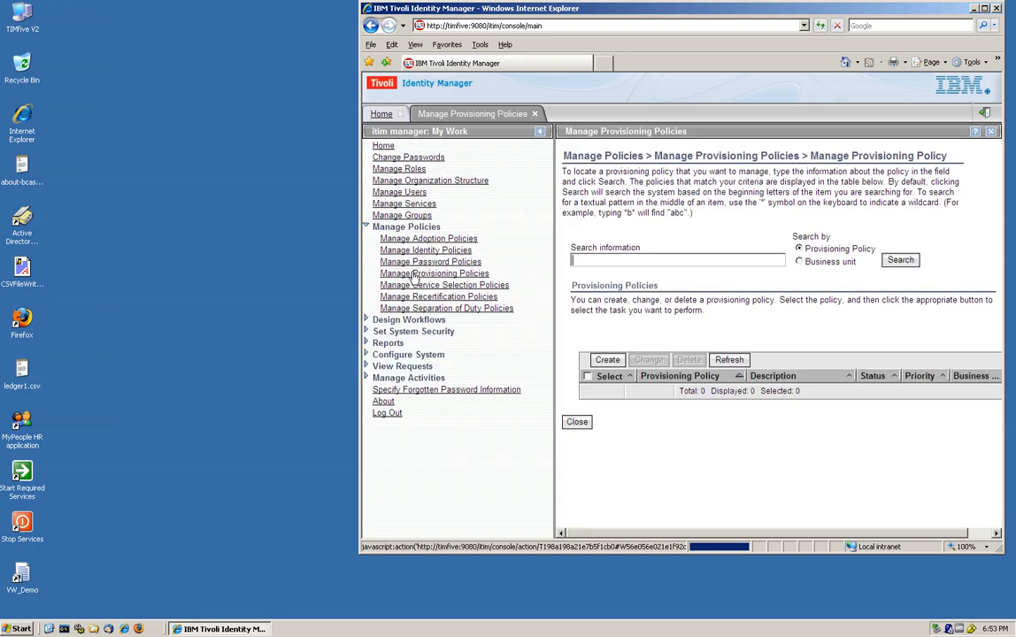
- Draft a new provisioning policy named Promote to TIM Admin with priority 1
{"action": "left_click", "coordinate": [607, 361]}
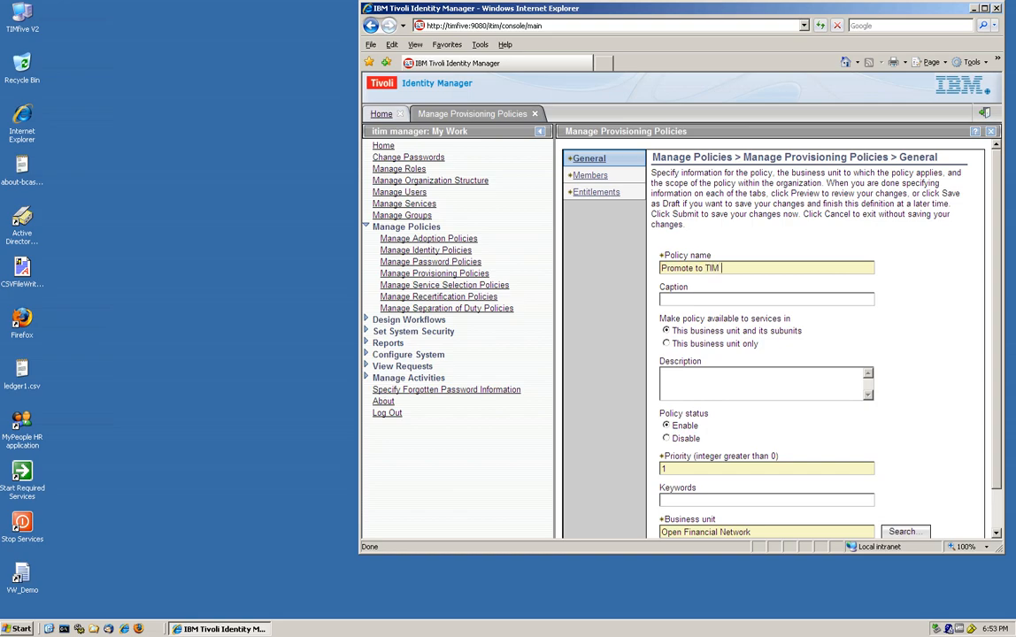
{"action": "type", "text": "min"}
- Limit the policy's members to the specific role ITIM Admin
{"action": "left_click", "coordinate": [591, 175]}
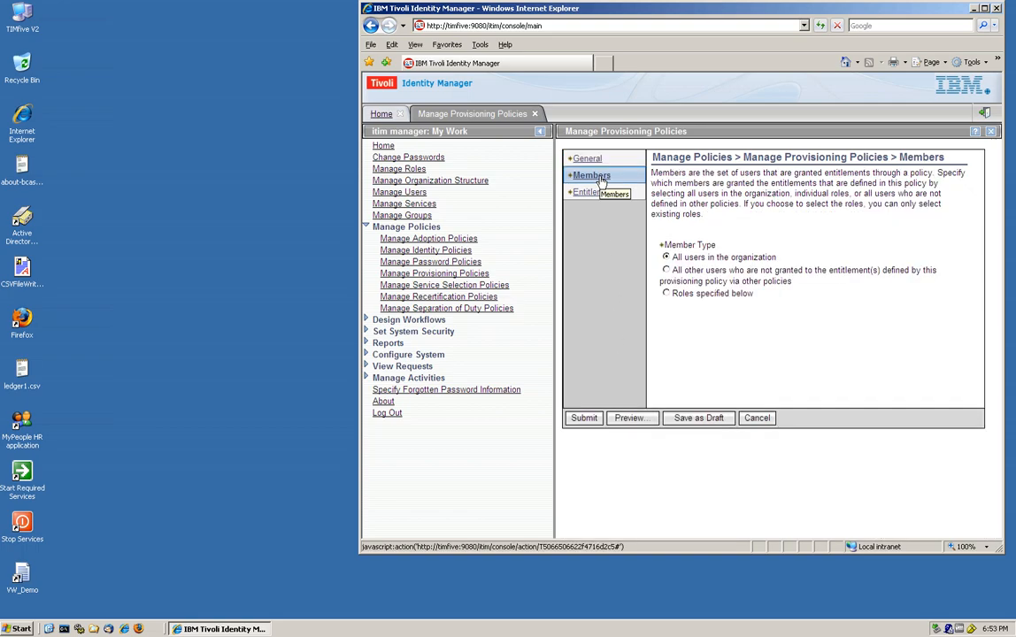
{"action": "left_click", "coordinate": [666, 294]}
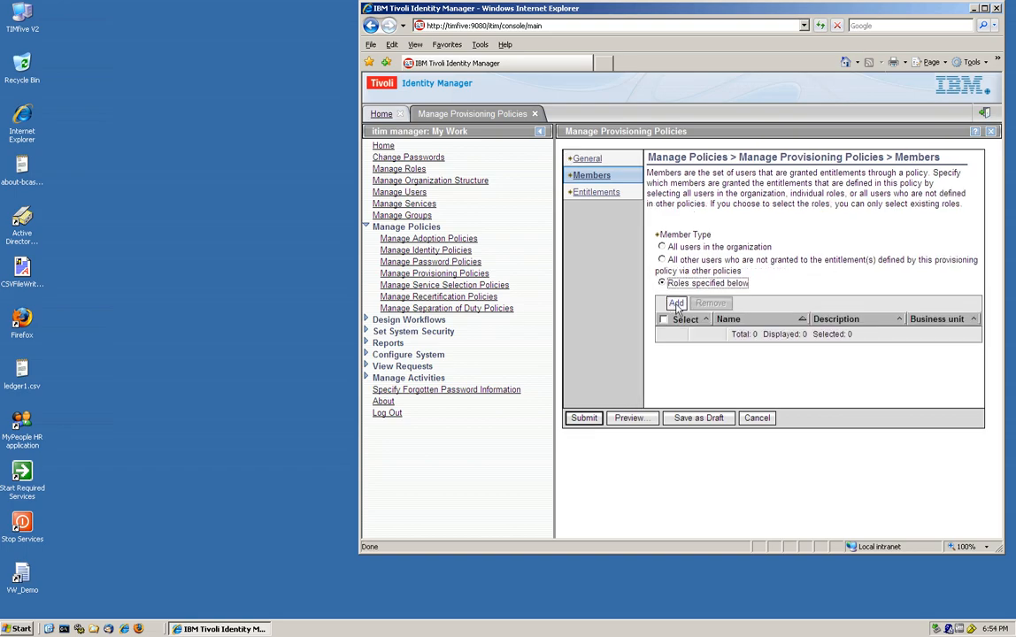
{"action": "left_click", "coordinate": [676, 304]}
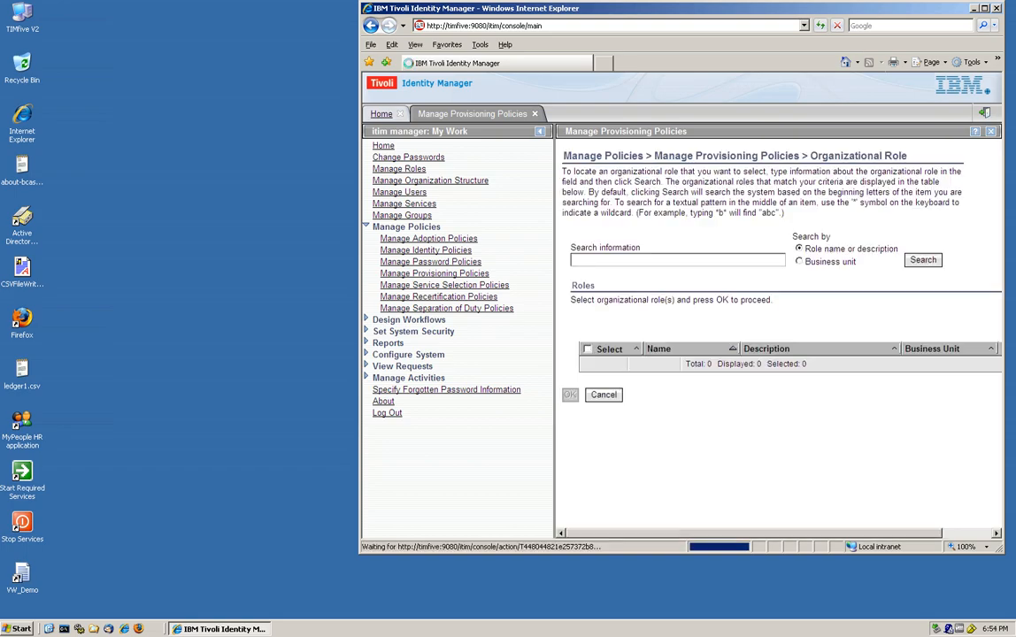
{"action": "left_click", "coordinate": [921, 262]}
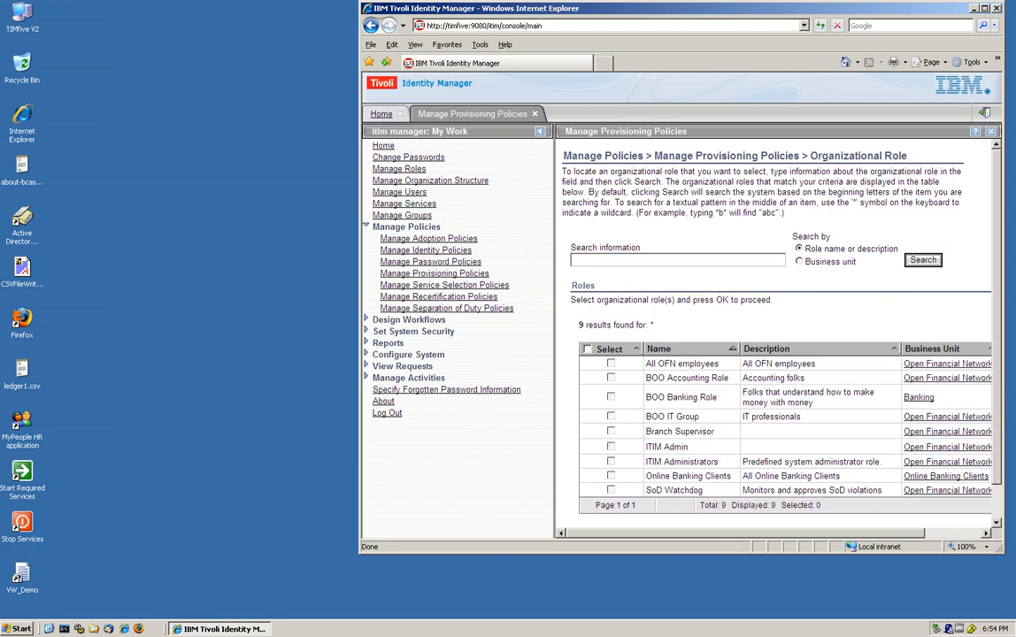
{"action": "left_click", "coordinate": [610, 446]}
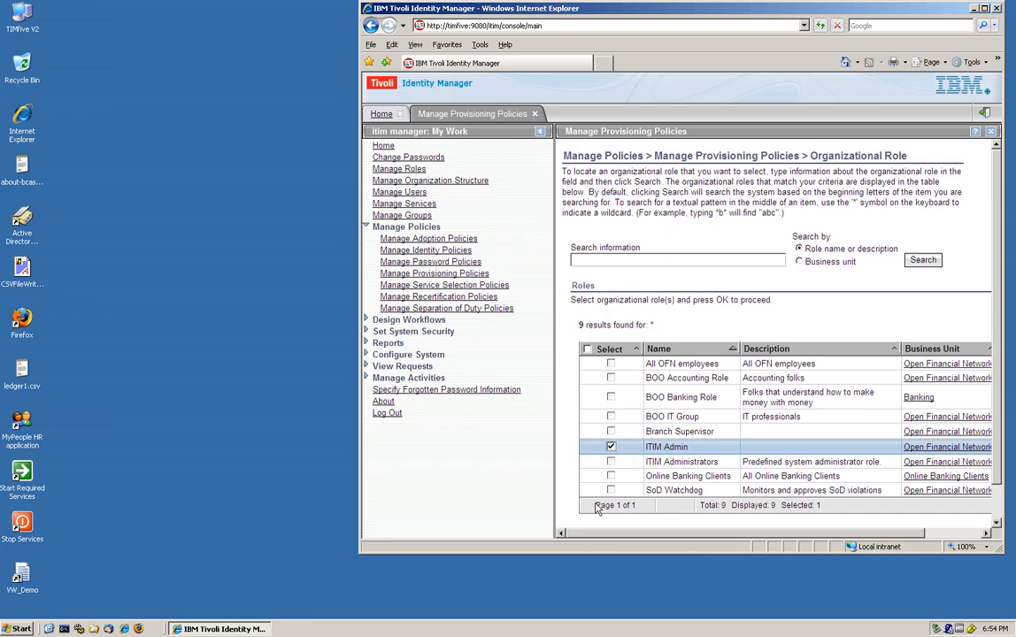
{"action": "scroll", "coordinate": [712, 309], "scroll_direction": "down", "scroll_amount": 2}
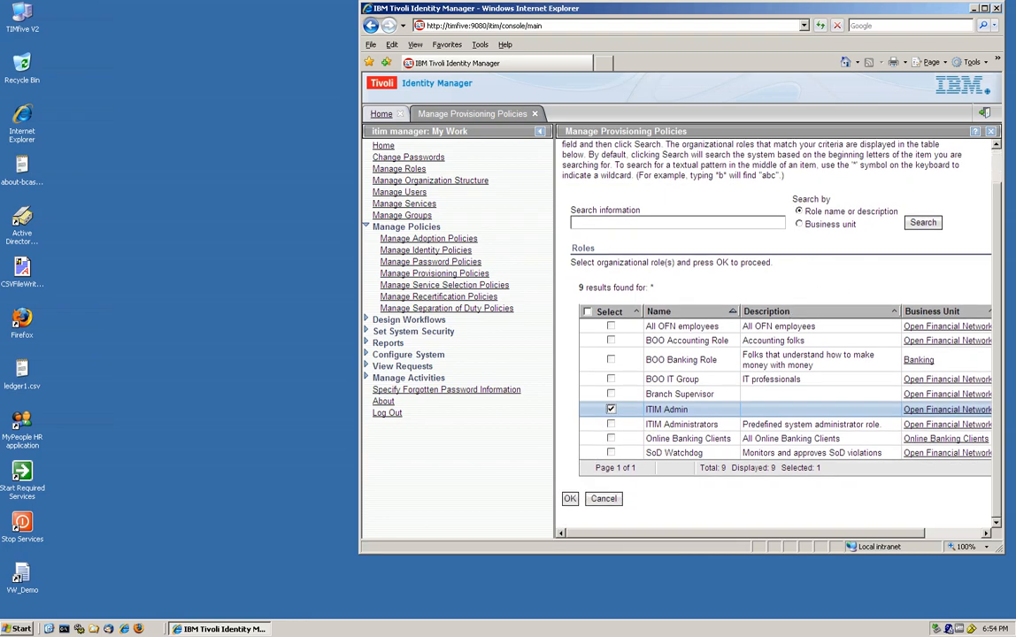
{"action": "left_click", "coordinate": [570, 498]}
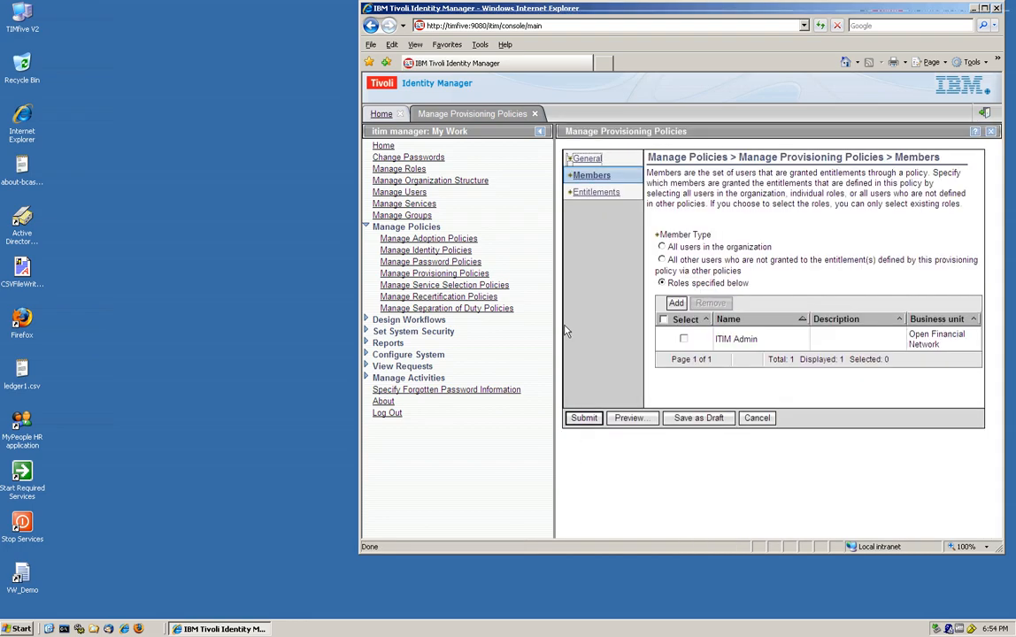
{"action": "left_click", "coordinate": [599, 195]}
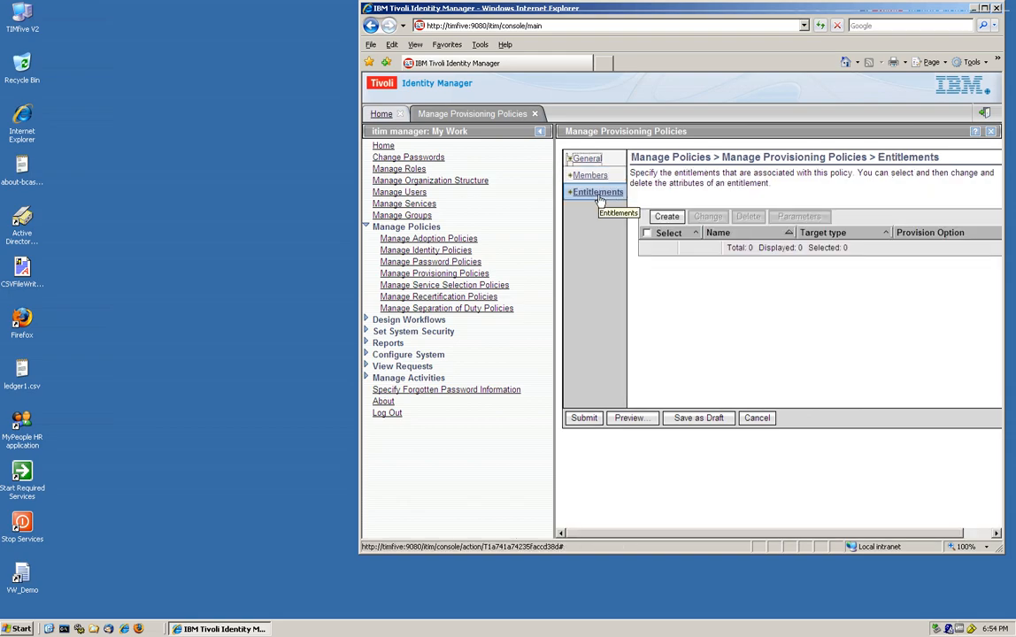
- Add an automatic entitlement targeting the specific service ITIM Service
{"action": "left_click", "coordinate": [666, 218]}
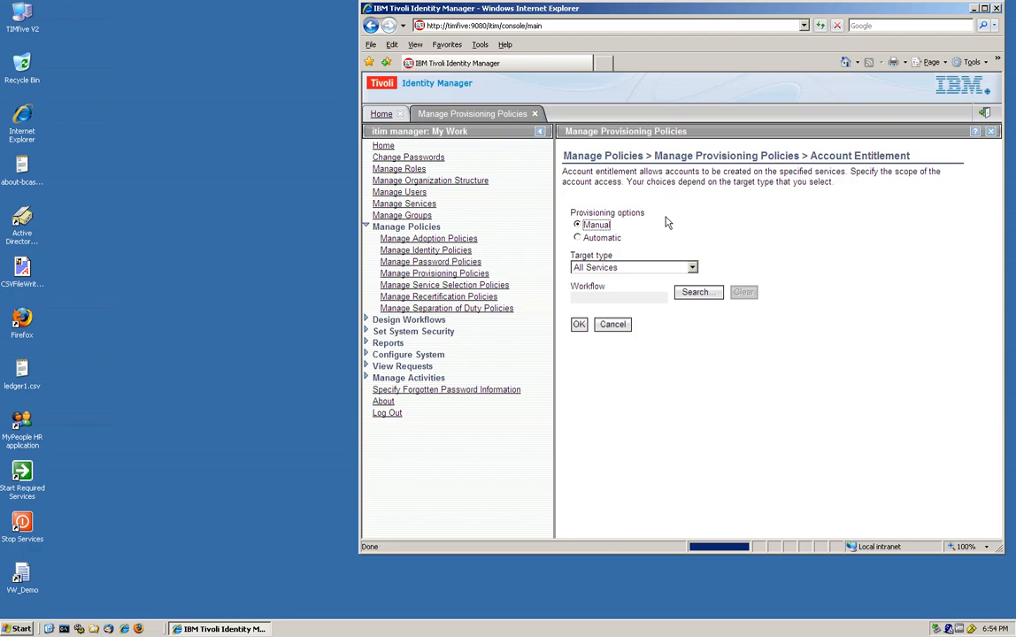
{"action": "left_click", "coordinate": [596, 239]}
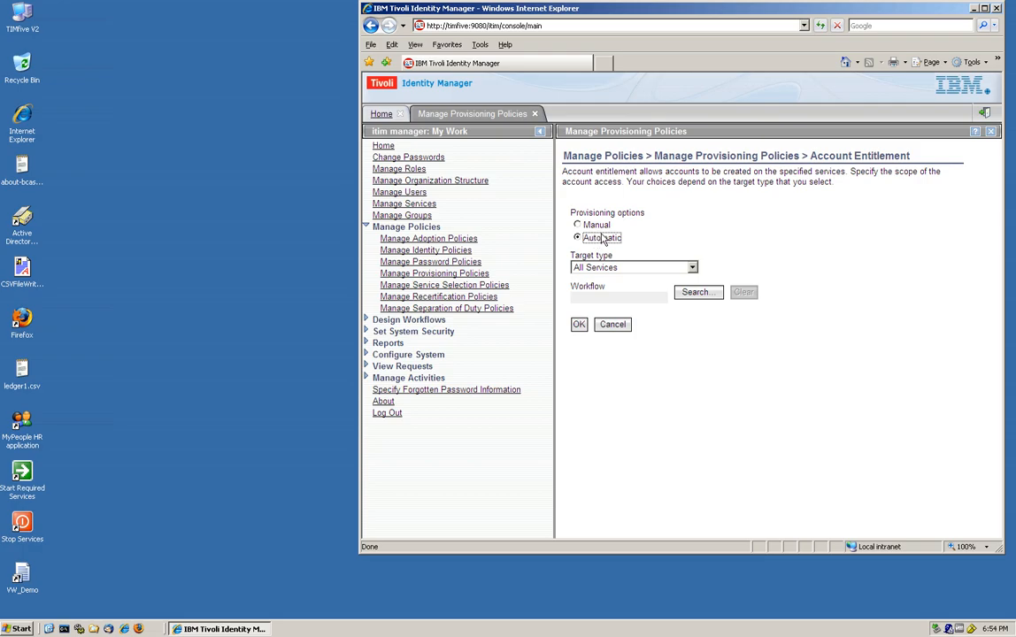
{"action": "left_click", "coordinate": [693, 268]}
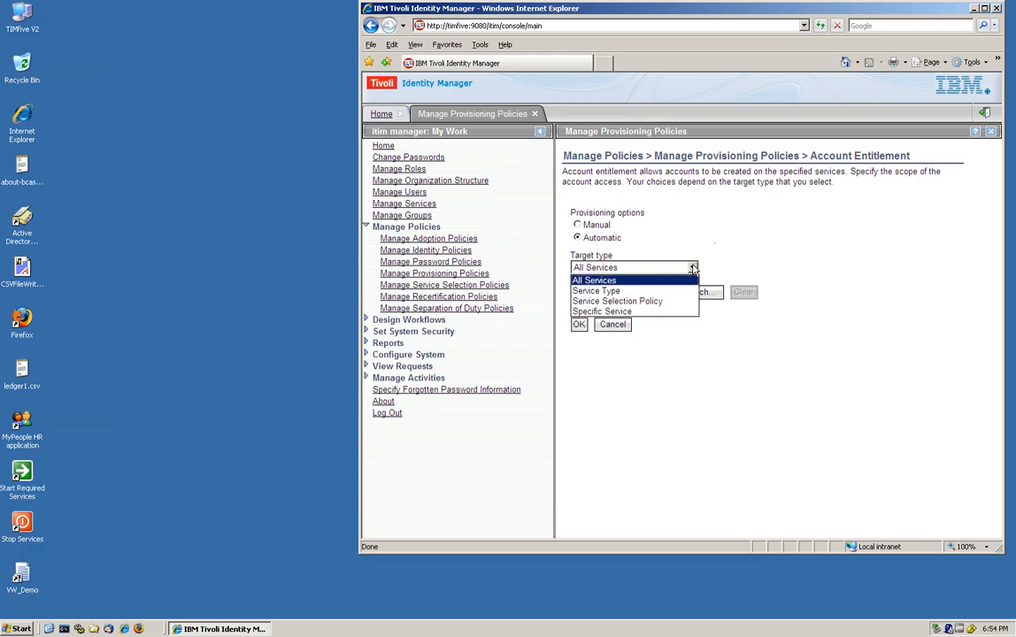
{"action": "left_click", "coordinate": [651, 311]}
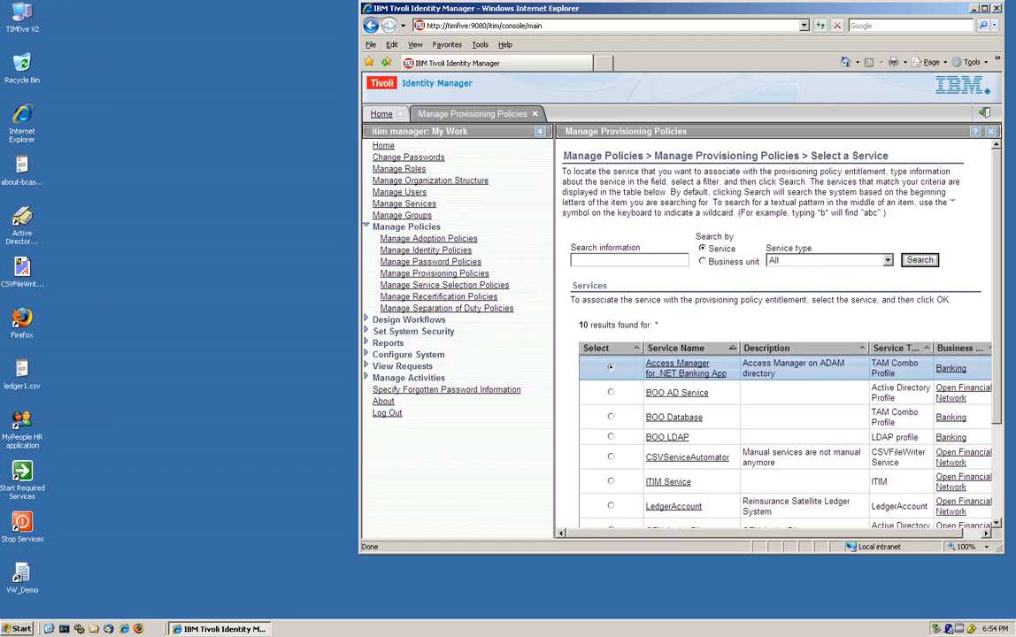
{"action": "left_click", "coordinate": [610, 482]}
{"action": "scroll", "coordinate": [637, 482], "scroll_direction": "down", "scroll_amount": 3}
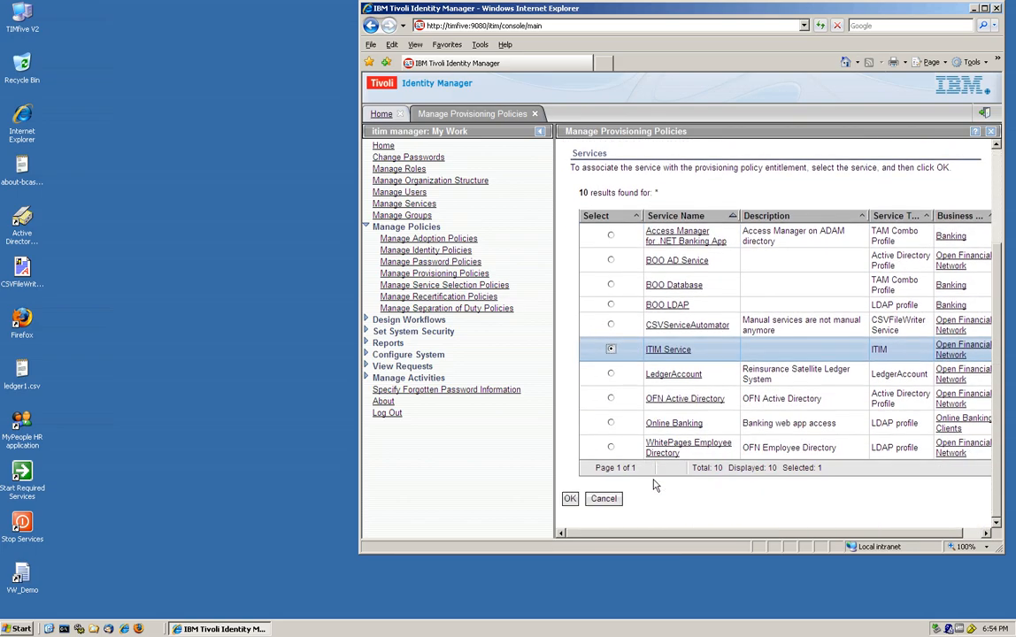
{"action": "left_click", "coordinate": [570, 499]}
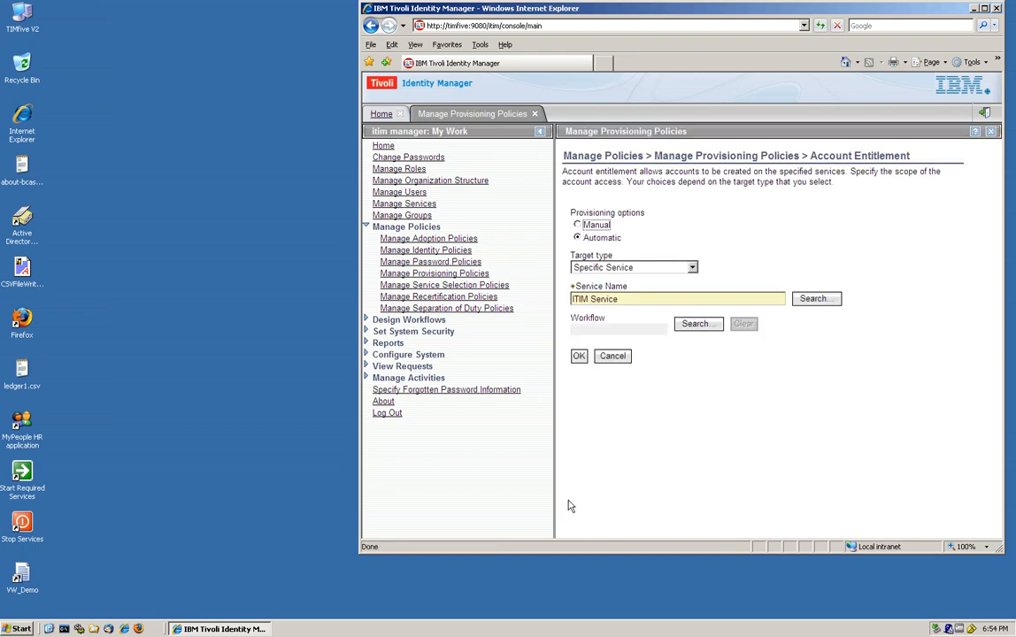
{"action": "left_click", "coordinate": [578, 357]}
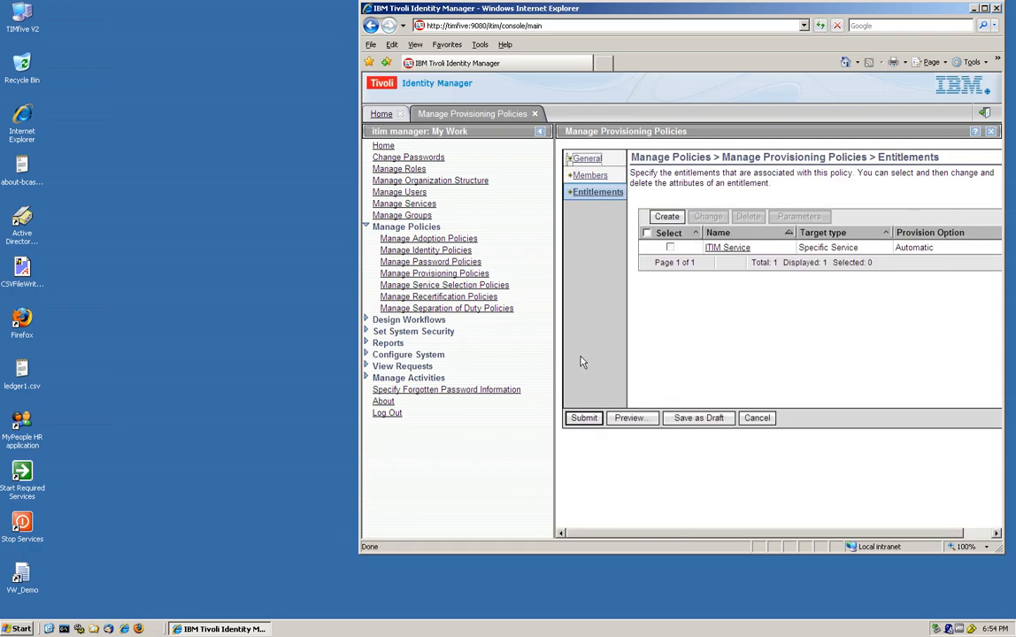
- Add an ITIM group(s) parameter to the ITIM Service entitlement
{"action": "left_click", "coordinate": [670, 249]}
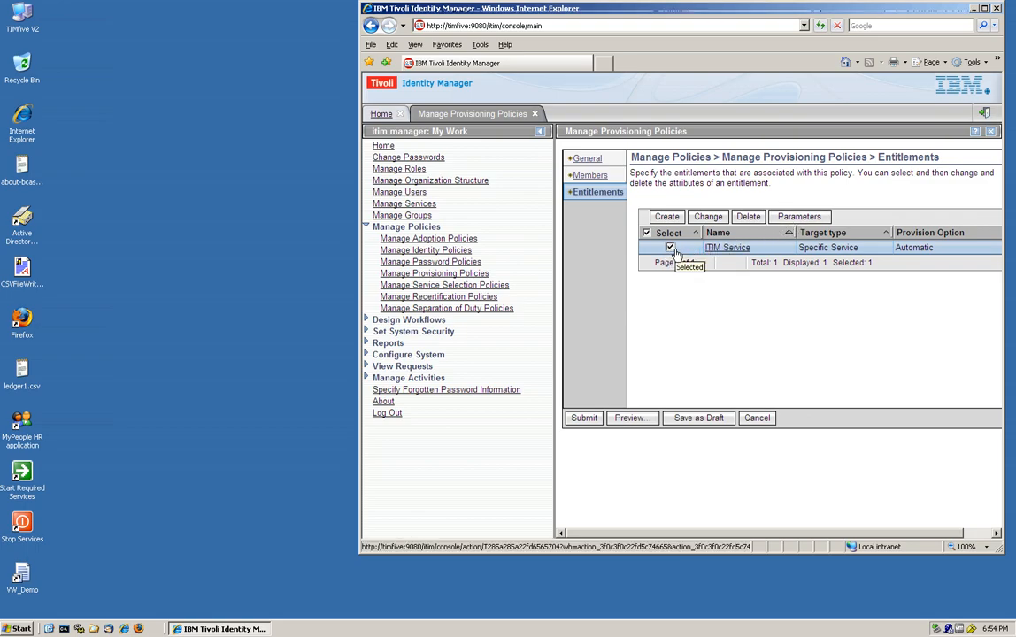
{"action": "left_click", "coordinate": [800, 216]}
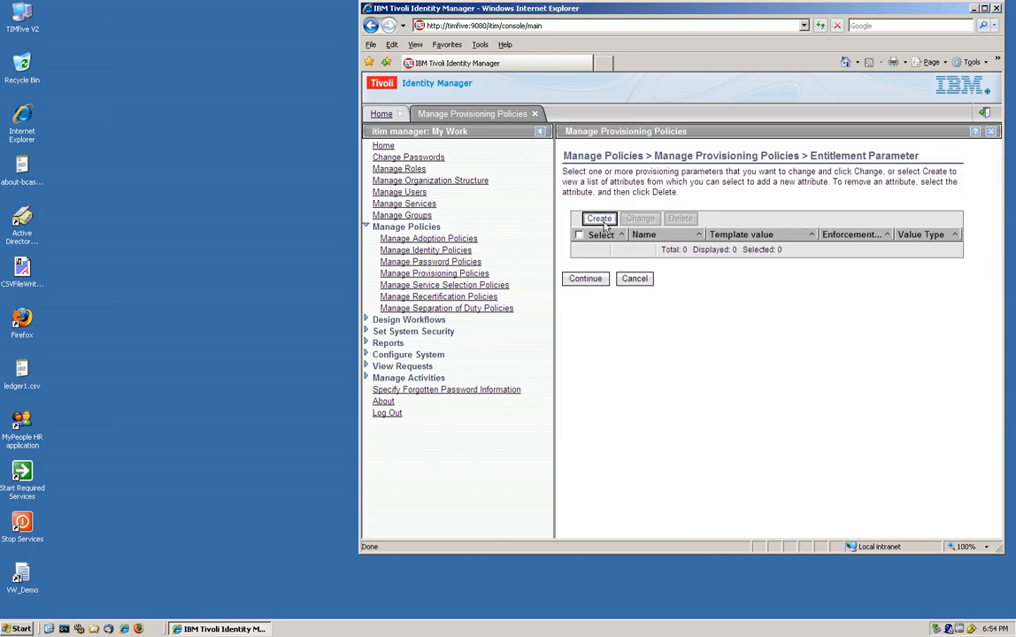
{"action": "left_click", "coordinate": [599, 218]}
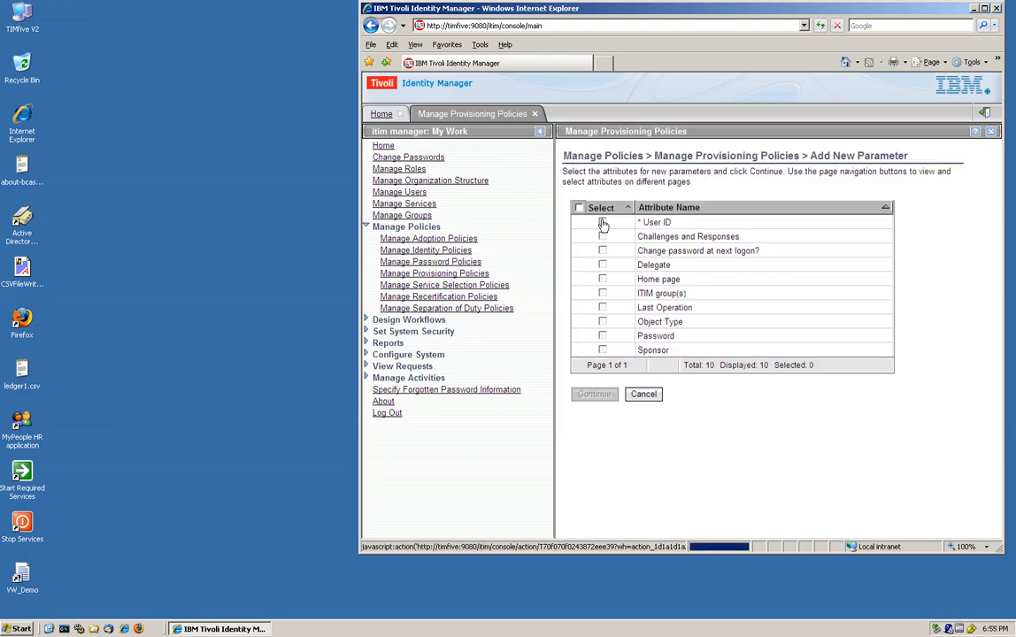
{"action": "left_click", "coordinate": [603, 293]}
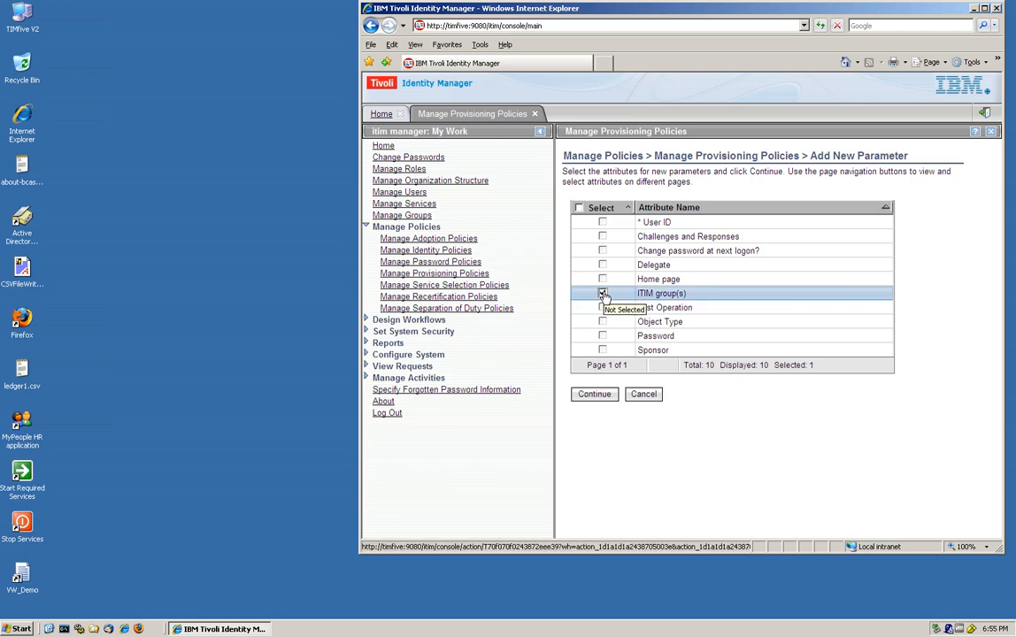
{"action": "left_click", "coordinate": [594, 395]}
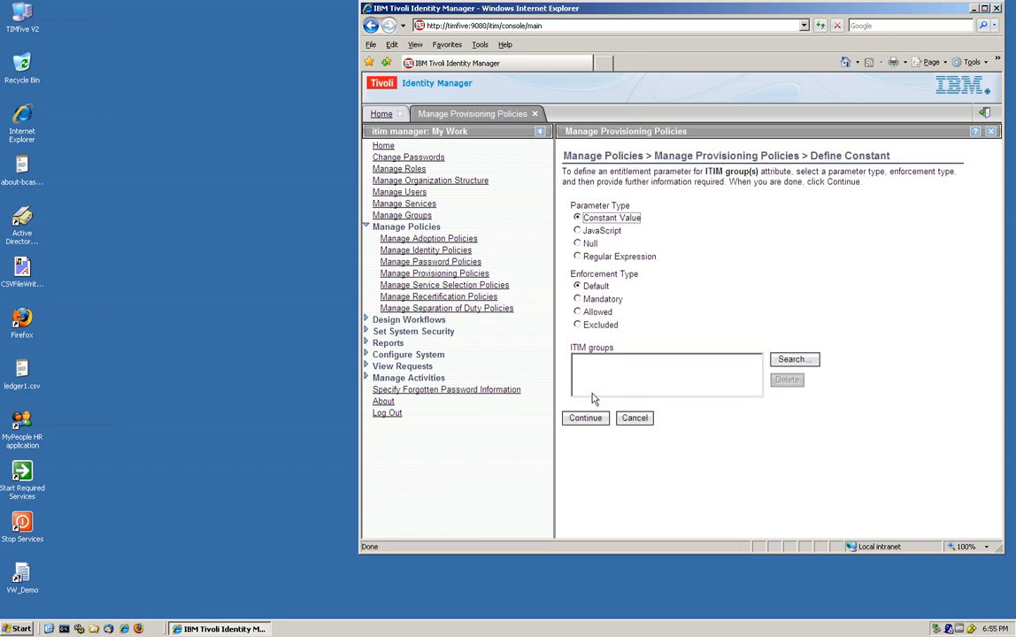
- Make the group parameter mandatory with the constant value System Administrator
{"action": "left_click", "coordinate": [577, 300]}
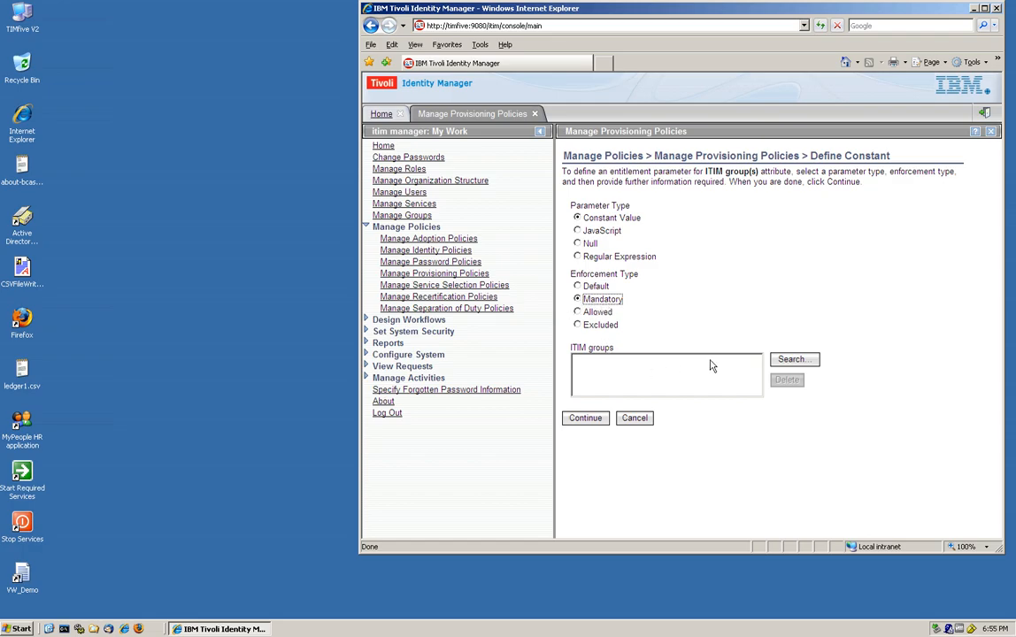
{"action": "left_click", "coordinate": [792, 360]}
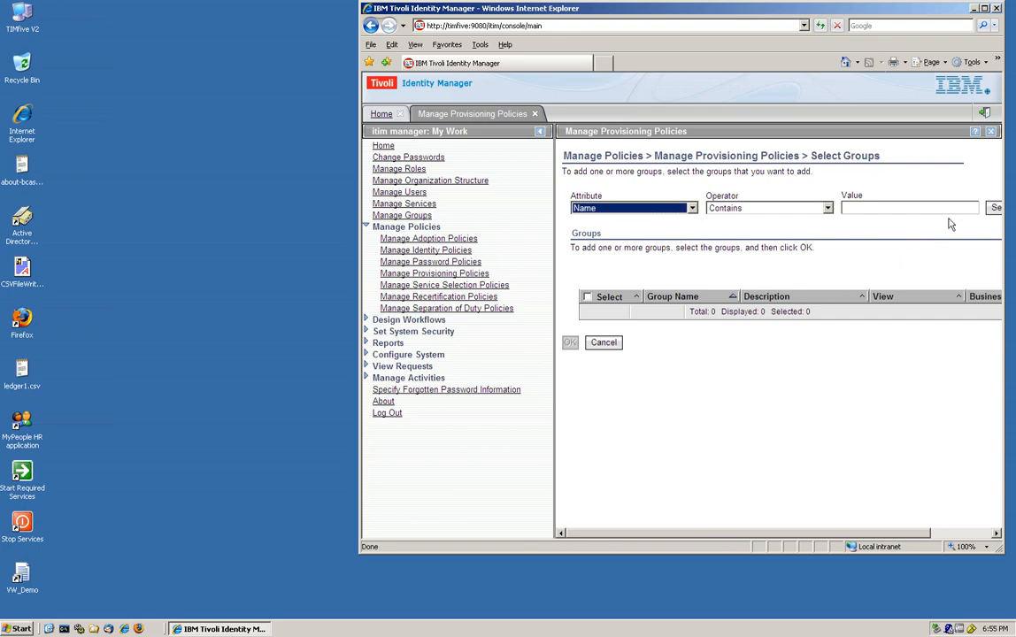
{"action": "left_click", "coordinate": [991, 209]}
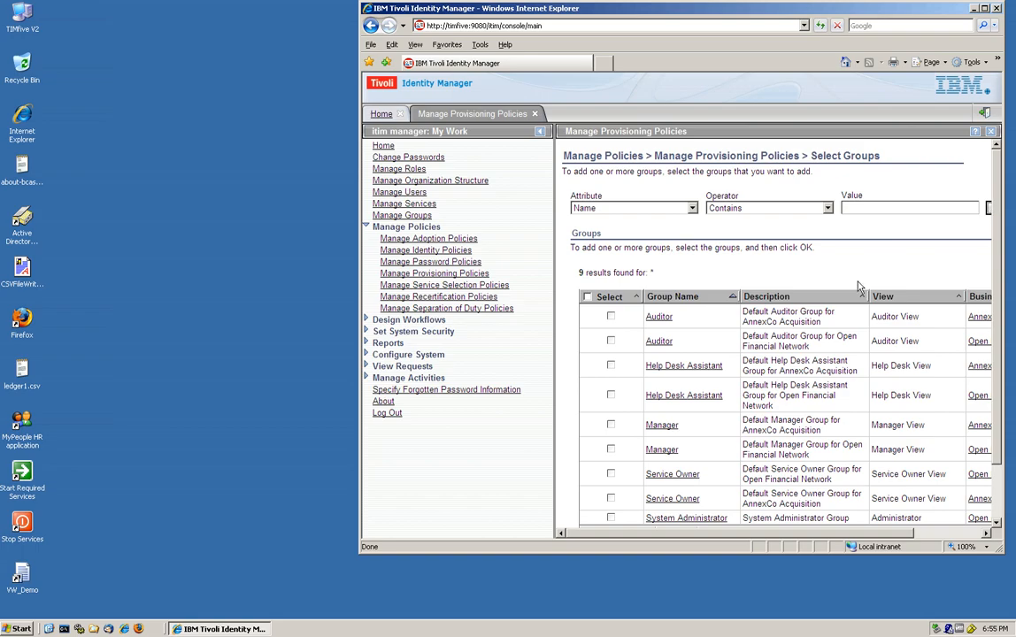
{"action": "left_click", "coordinate": [610, 518]}
{"action": "scroll", "coordinate": [615, 522], "scroll_direction": "down", "scroll_amount": 2}
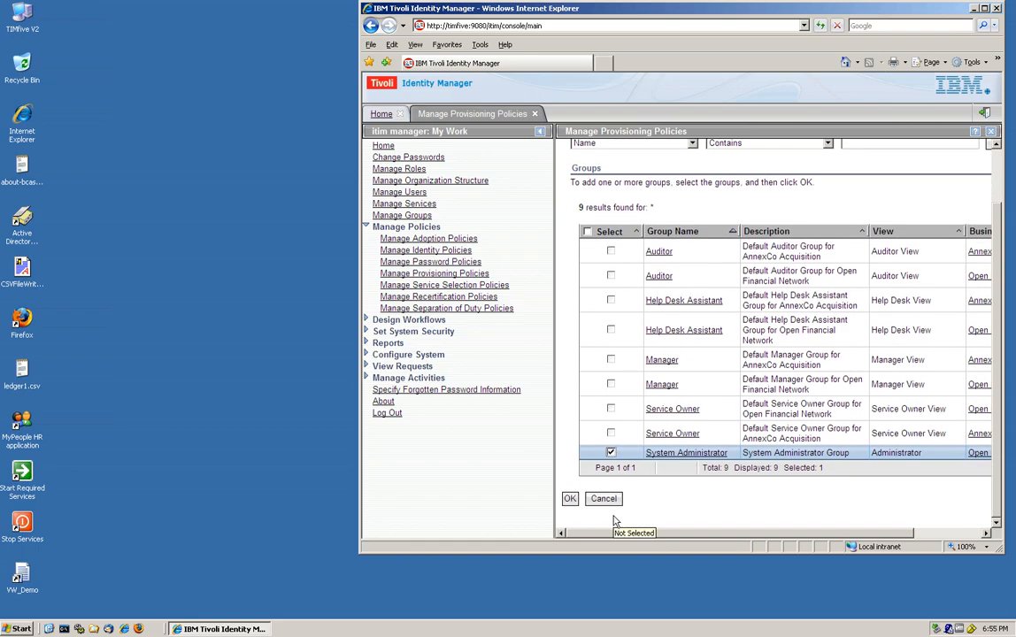
{"action": "left_click", "coordinate": [570, 498]}
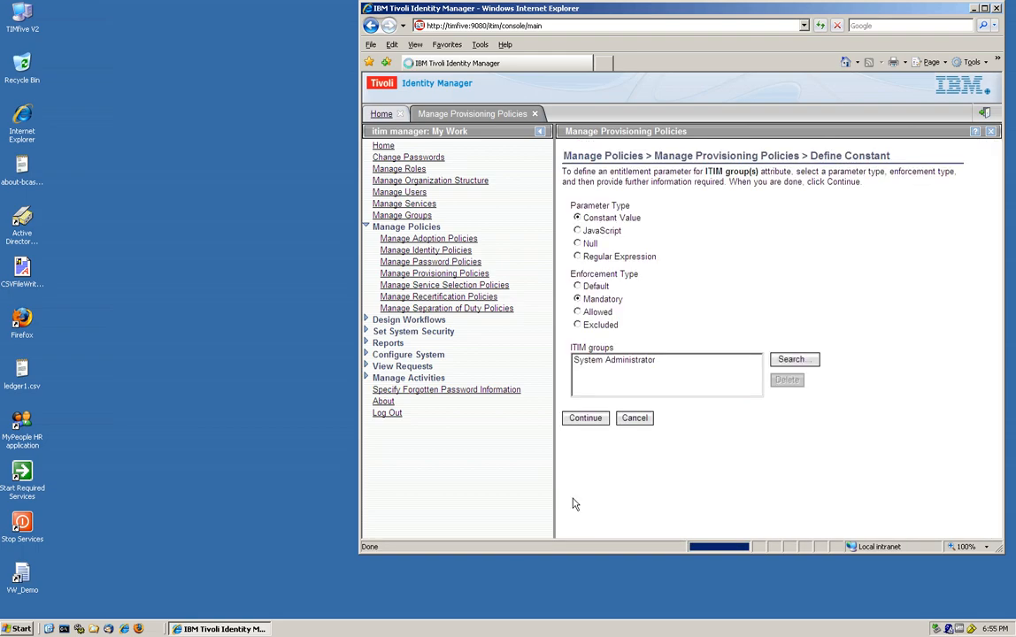
{"action": "left_click", "coordinate": [586, 420]}
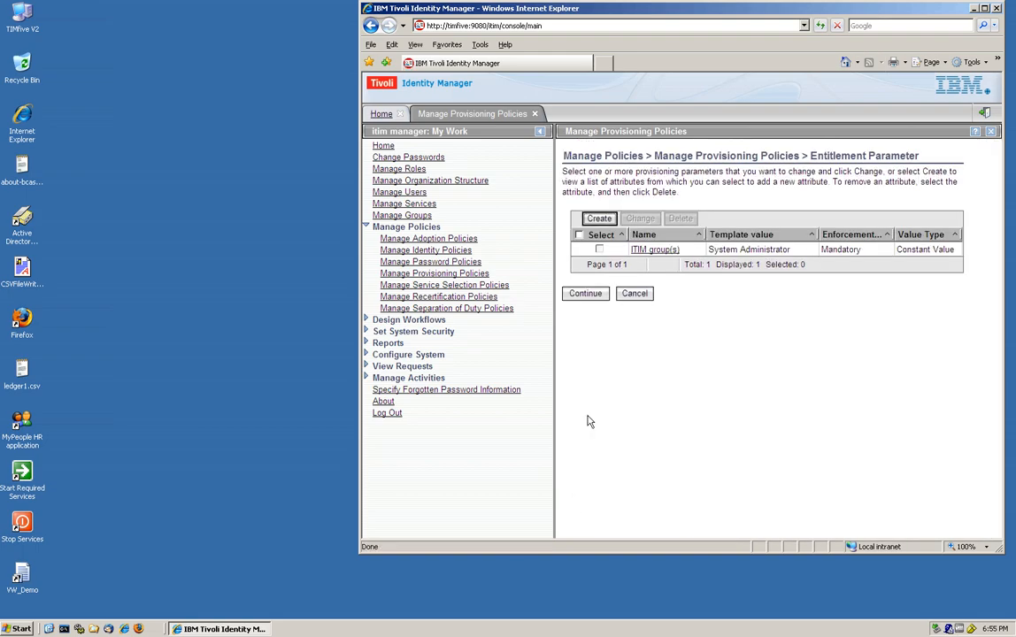
- Submit the Promote to TIM Admin policy for immediate effect and confirm its request shows Success
{"action": "left_click", "coordinate": [585, 294]}
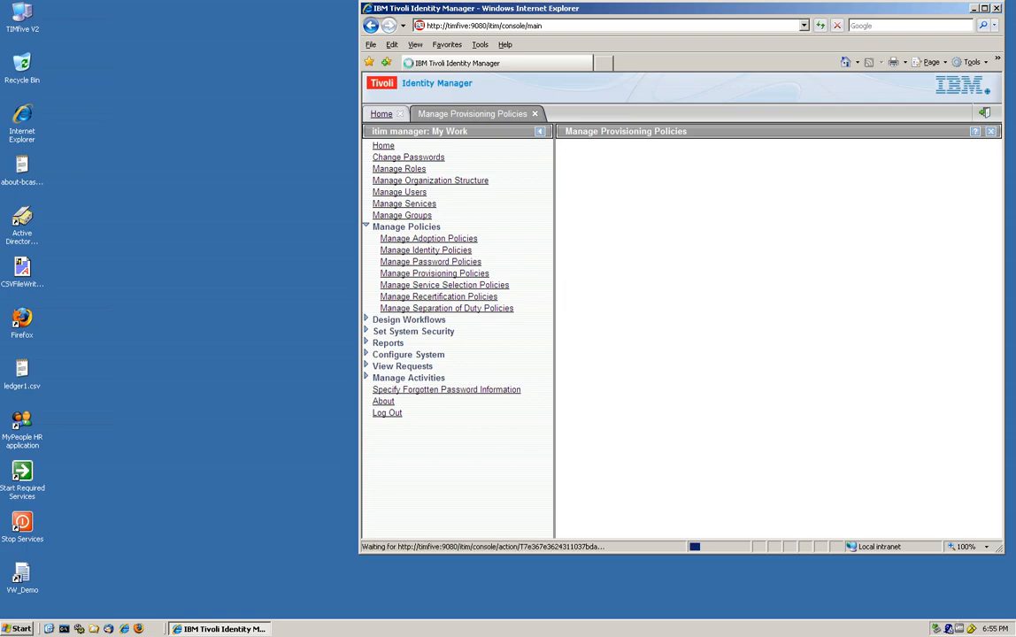
{"action": "left_click", "coordinate": [585, 418]}
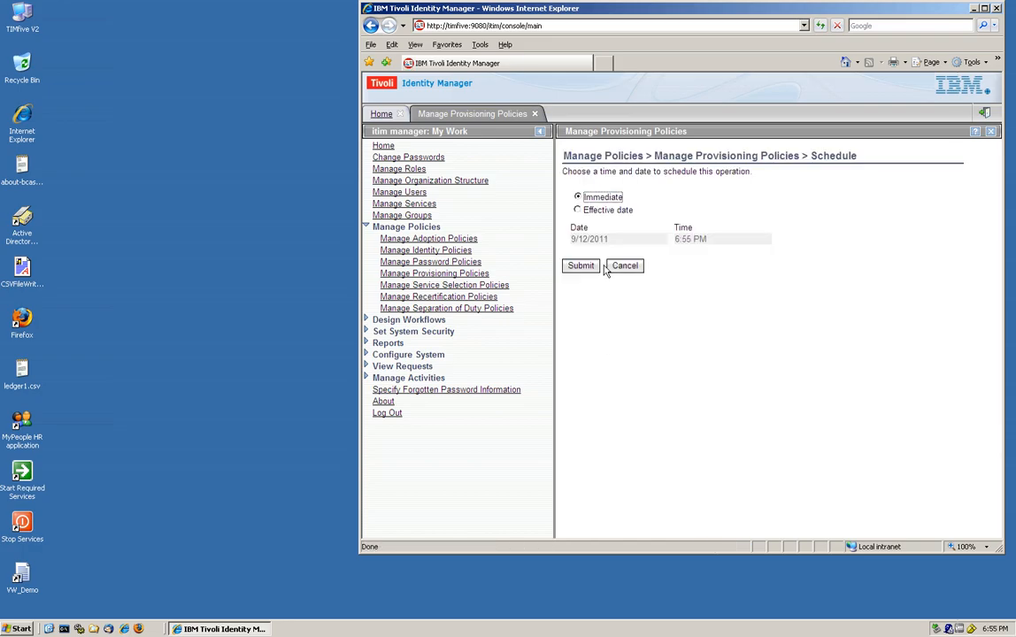
{"action": "left_click", "coordinate": [581, 267]}
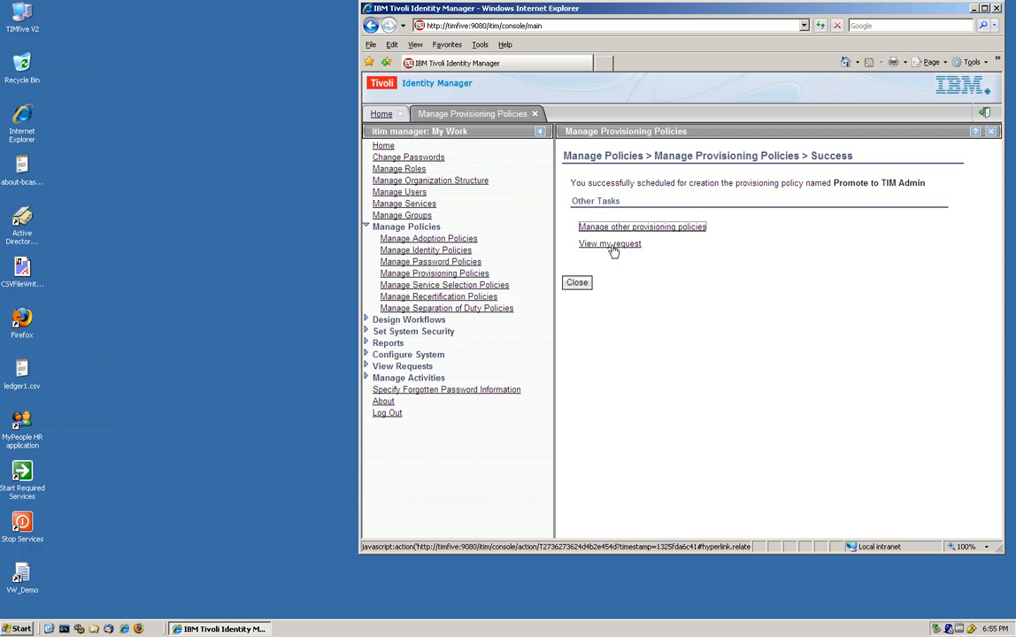
{"action": "left_click", "coordinate": [610, 244]}
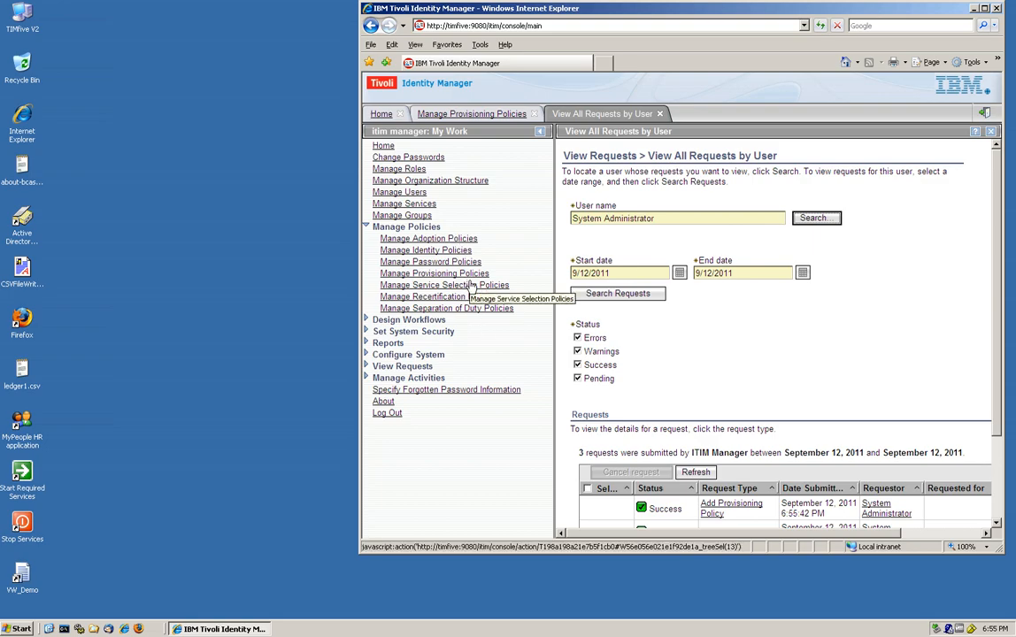
- Open the banking user's Accounts page from Manage Users
{"action": "left_click", "coordinate": [419, 192]}
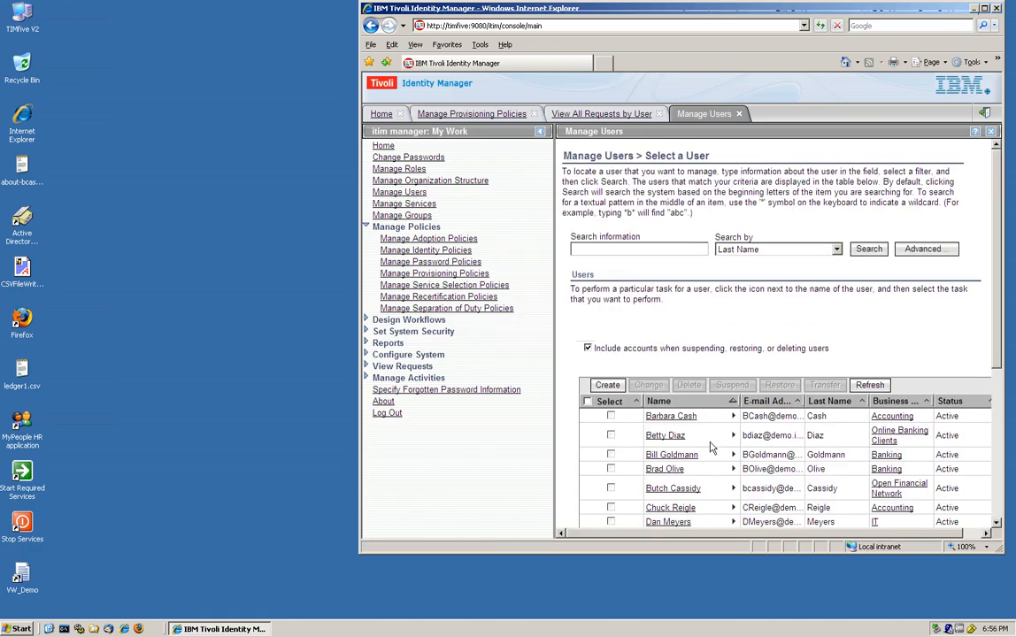
{"action": "scroll", "coordinate": [708, 442], "scroll_direction": "down", "scroll_amount": 5}
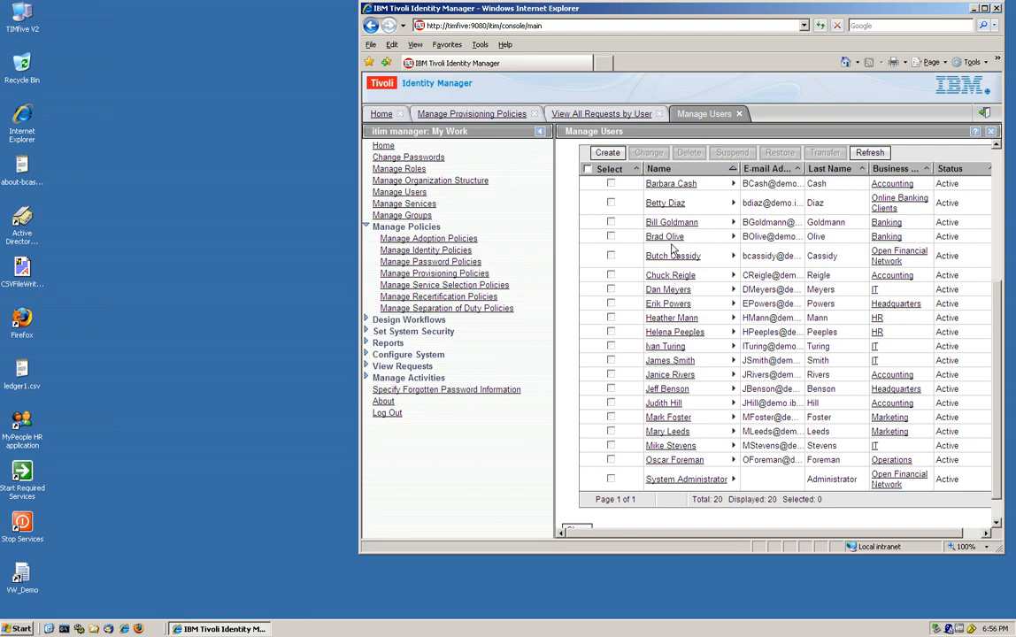
{"action": "left_click", "coordinate": [733, 237]}
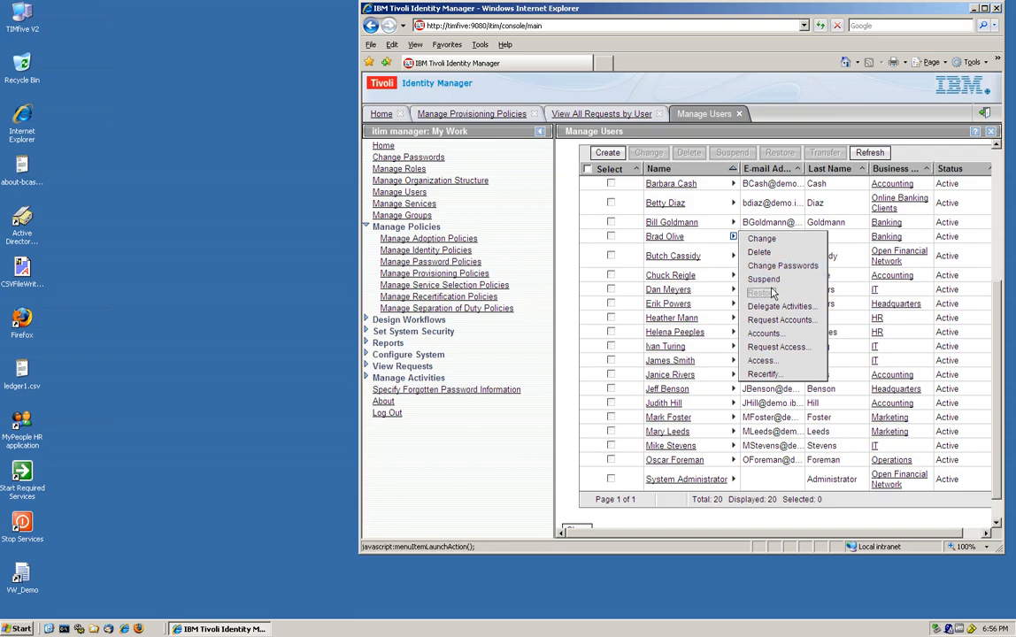
{"action": "left_click", "coordinate": [766, 334]}
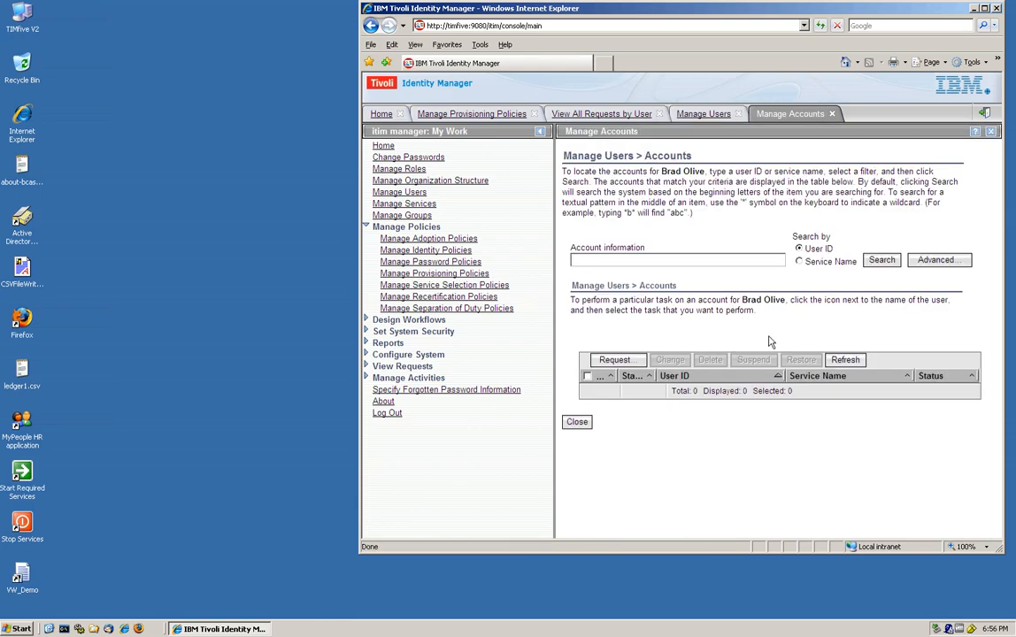
- List all of the user's accounts and start editing the ITIM Service account
{"action": "left_click", "coordinate": [882, 259]}
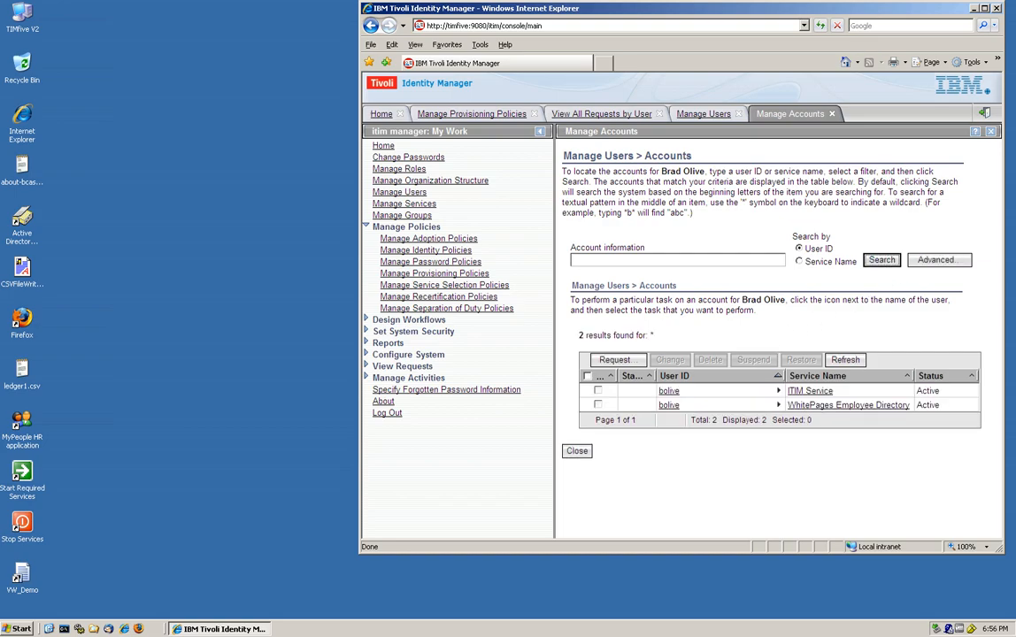
{"action": "left_click", "coordinate": [777, 391]}
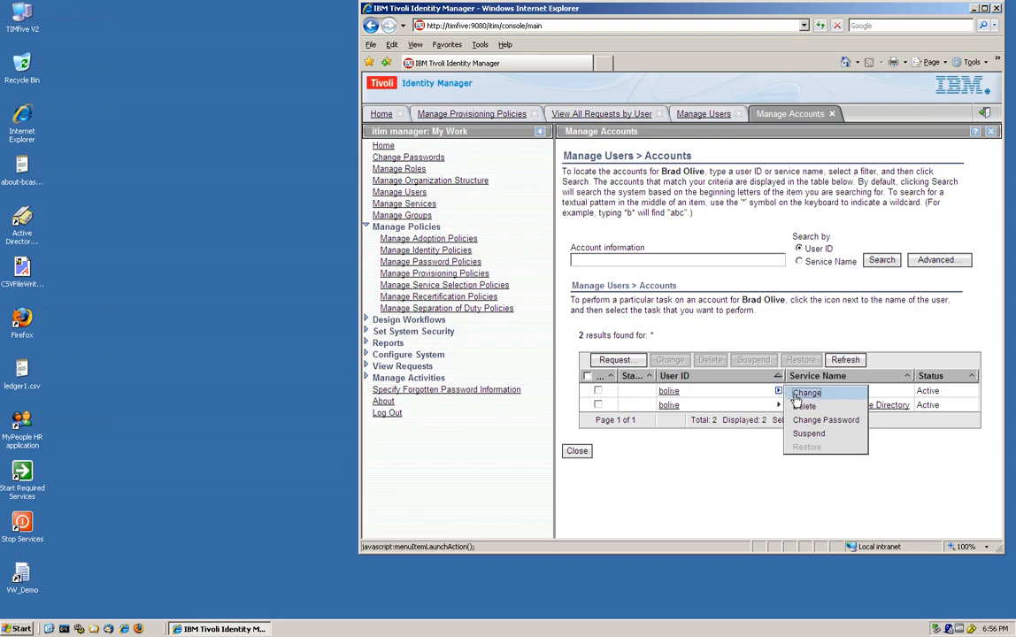
{"action": "left_click", "coordinate": [799, 394]}
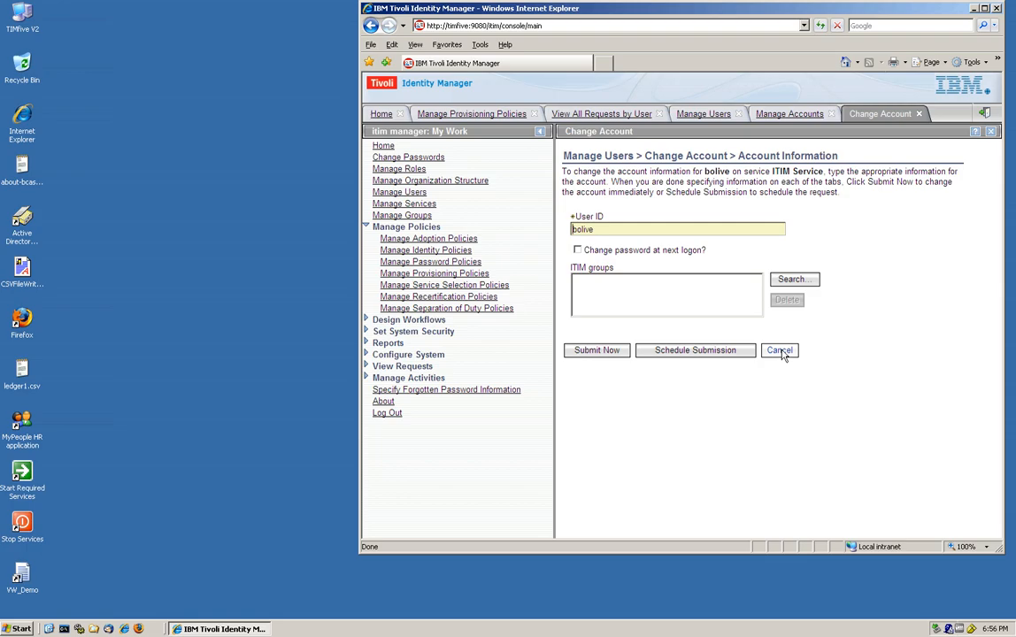
- Check the System Administrator group, then cancel the selection and discard the account changes
{"action": "left_click", "coordinate": [792, 281]}
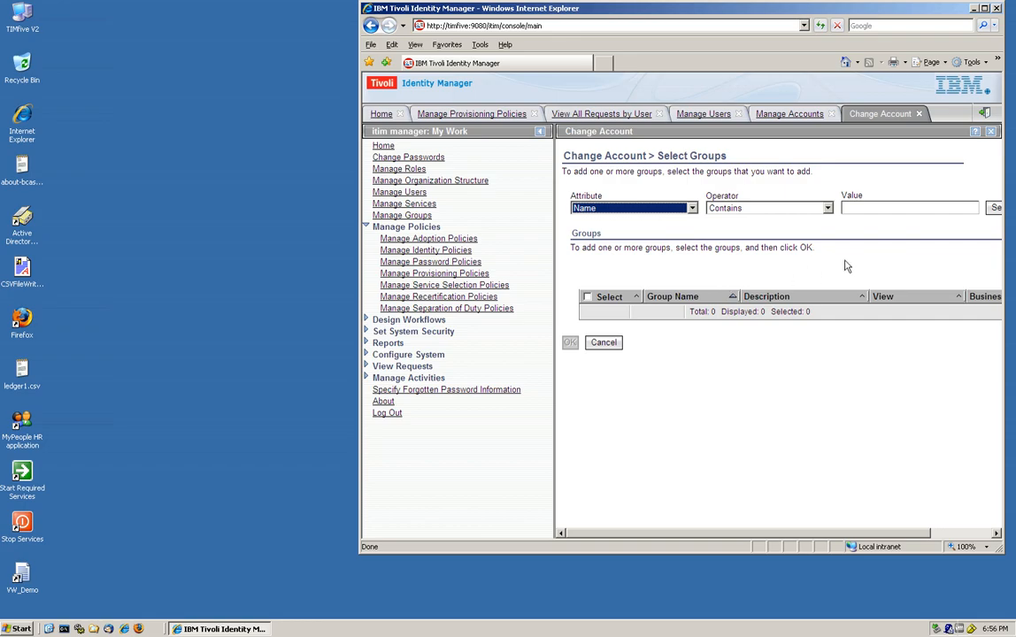
{"action": "left_click", "coordinate": [991, 207]}
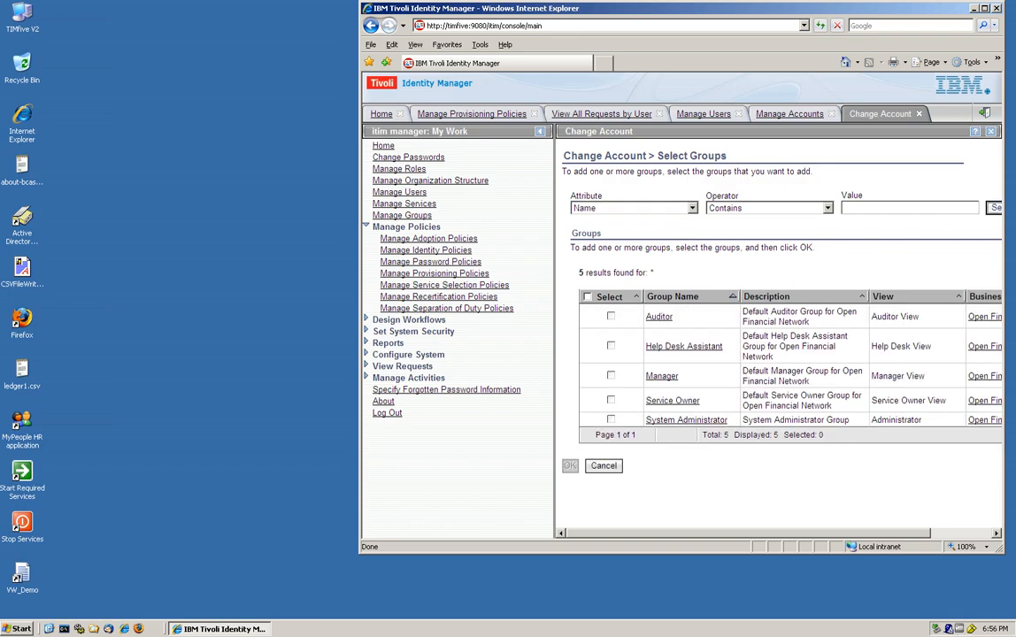
{"action": "left_click", "coordinate": [612, 420]}
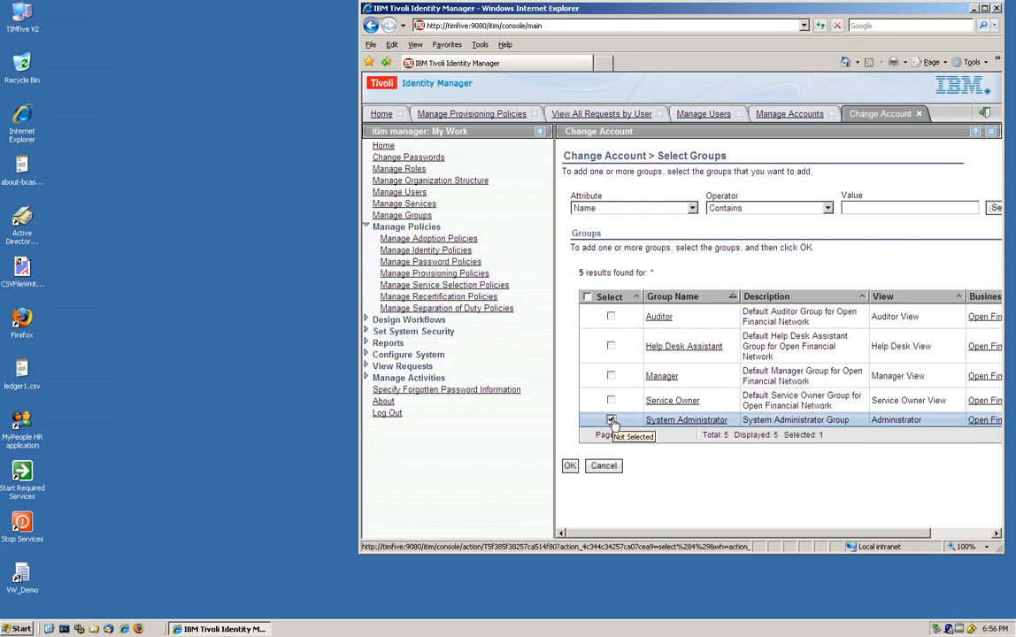
{"action": "left_click", "coordinate": [603, 466]}
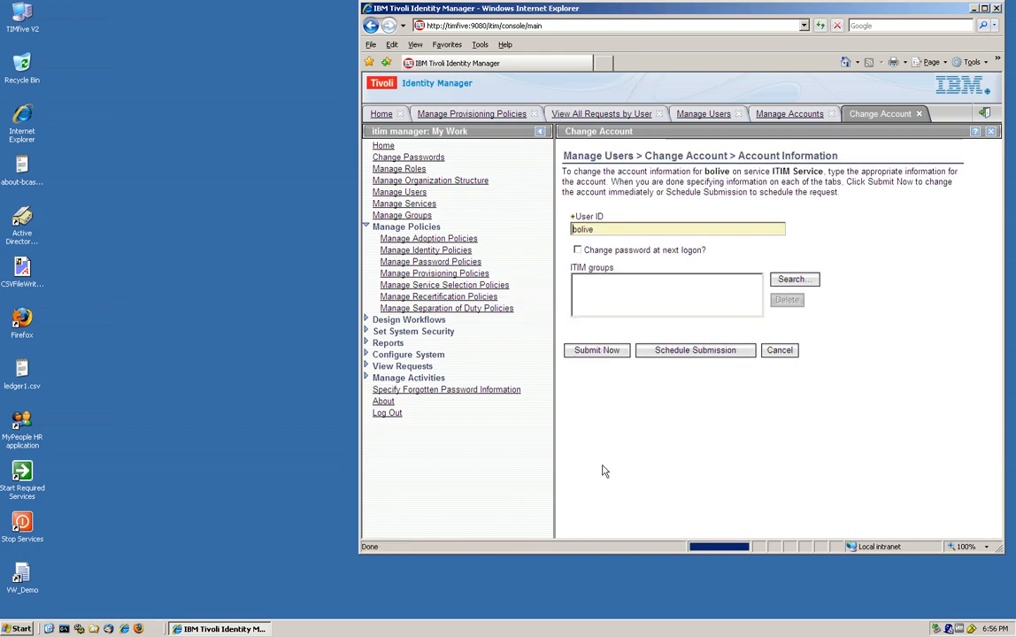
{"action": "left_click", "coordinate": [778, 350]}
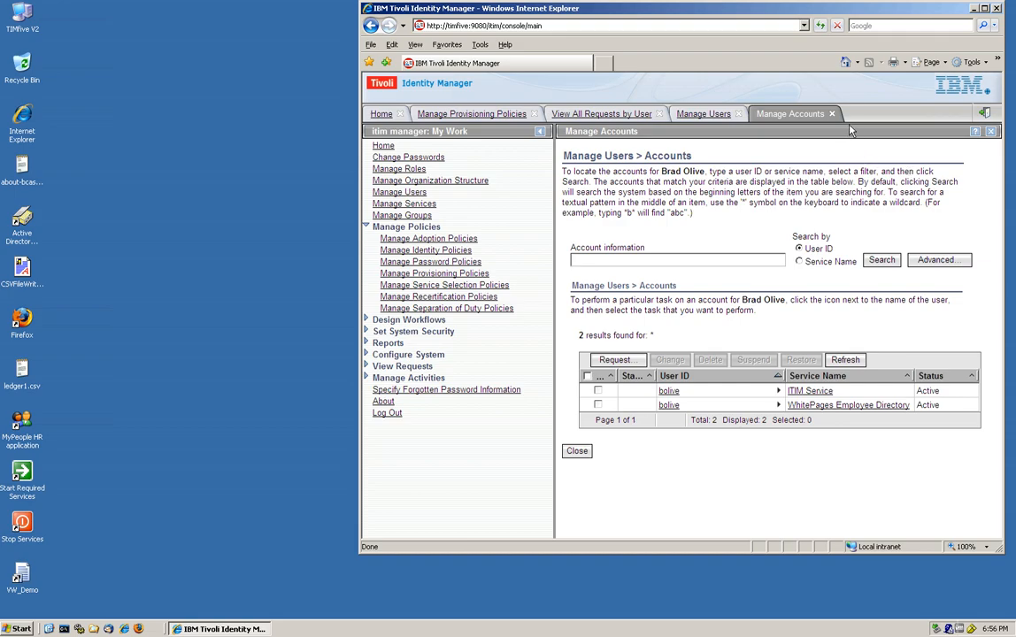
- Log out of the console, restart Internet Explorer, and sign in to self-service as the requesting user
{"action": "left_click", "coordinate": [985, 116]}
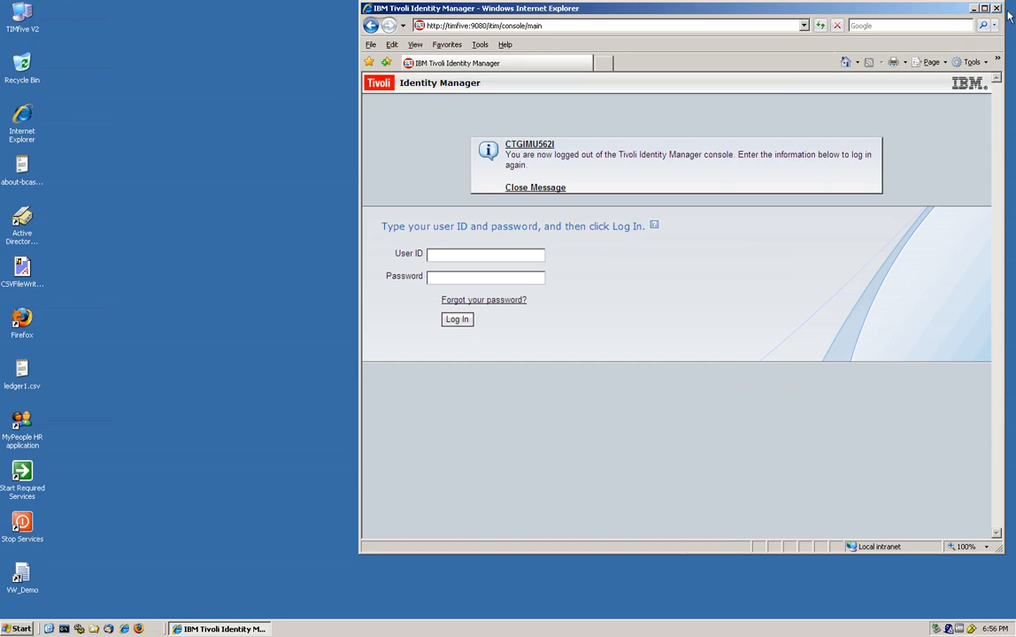
{"action": "left_click", "coordinate": [996, 9]}
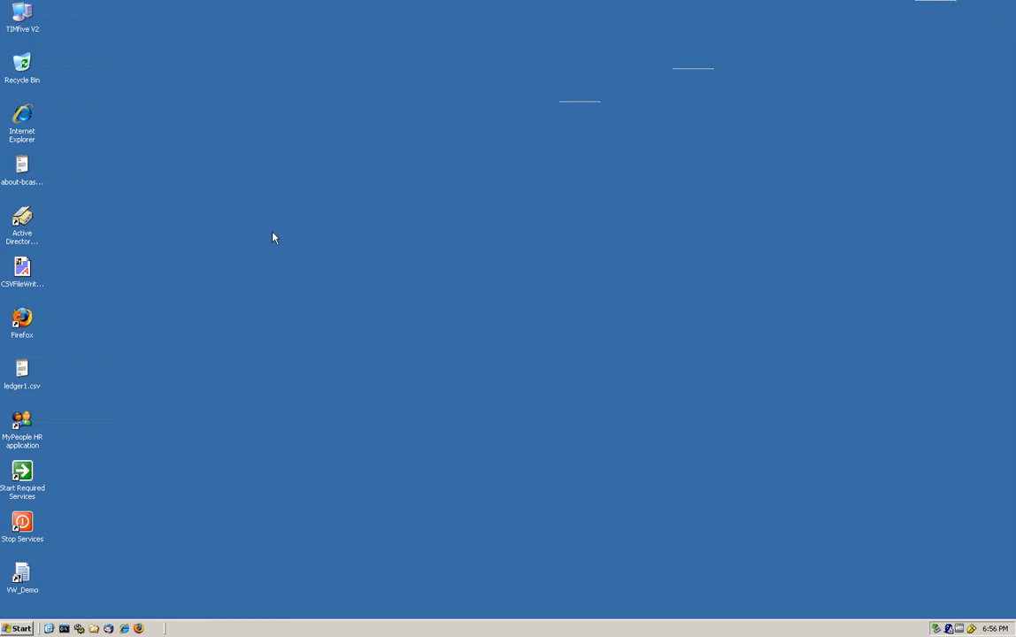
{"action": "left_click", "coordinate": [124, 628]}
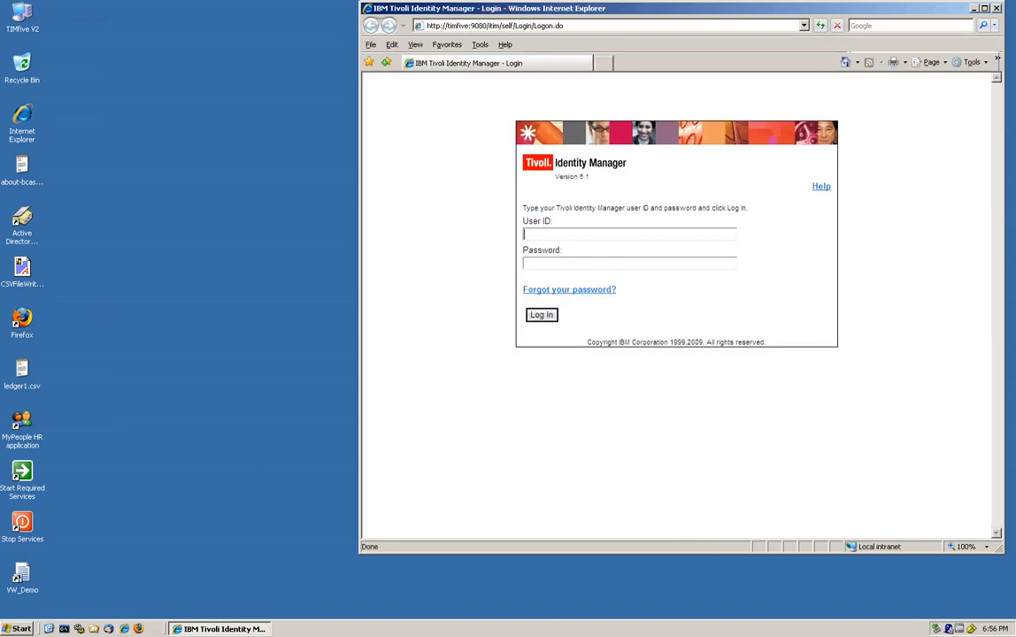
{"action": "key", "text": "Down"}
{"action": "key", "text": "Return"}
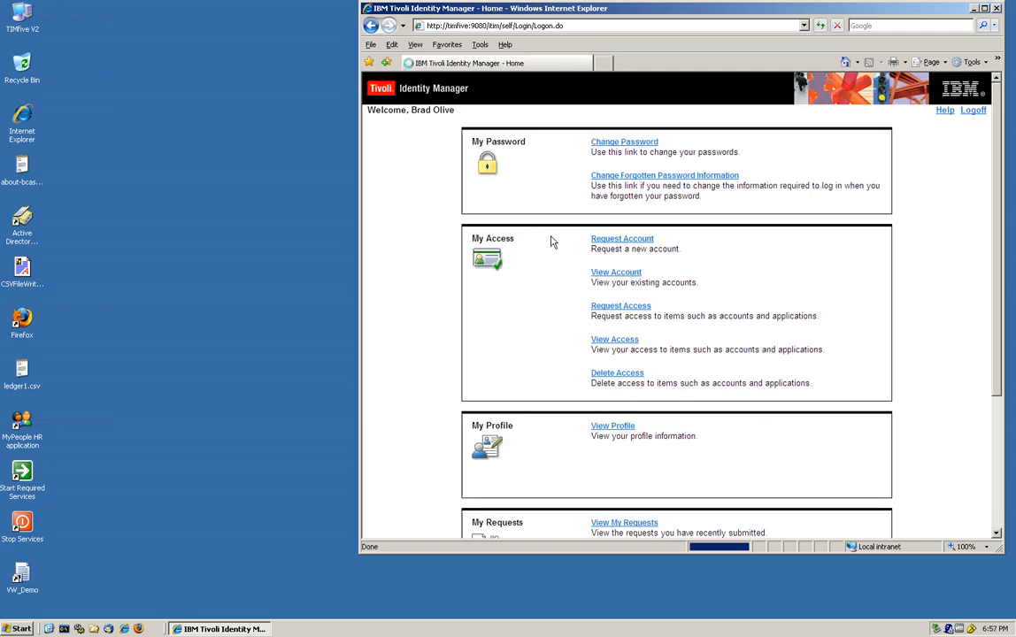
- Request the ITIM Admin role, check it is listed In Process, and log off
{"action": "left_click", "coordinate": [612, 308]}
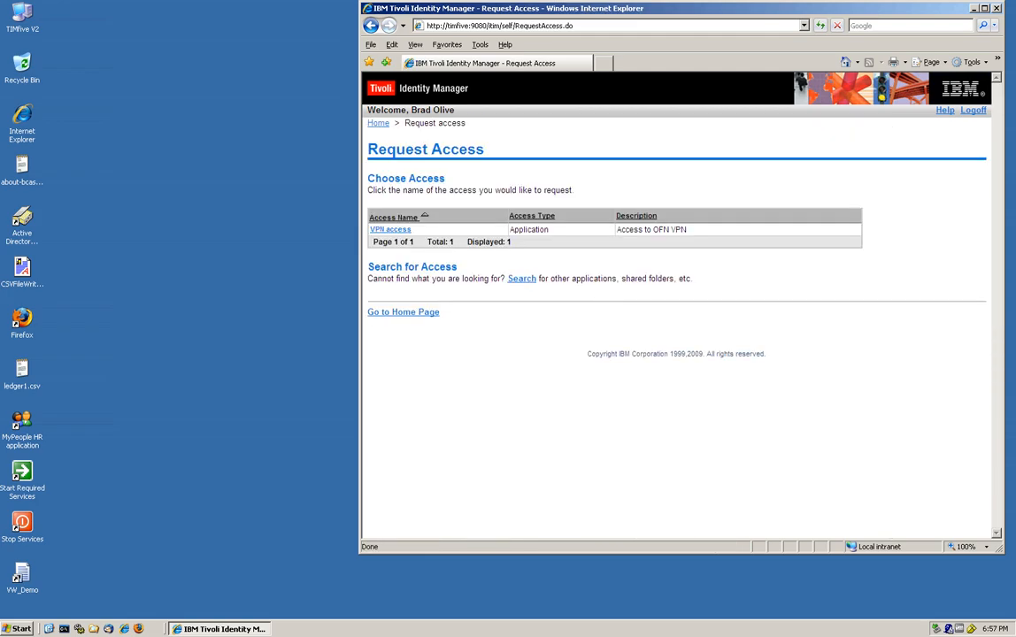
{"action": "left_click", "coordinate": [522, 278]}
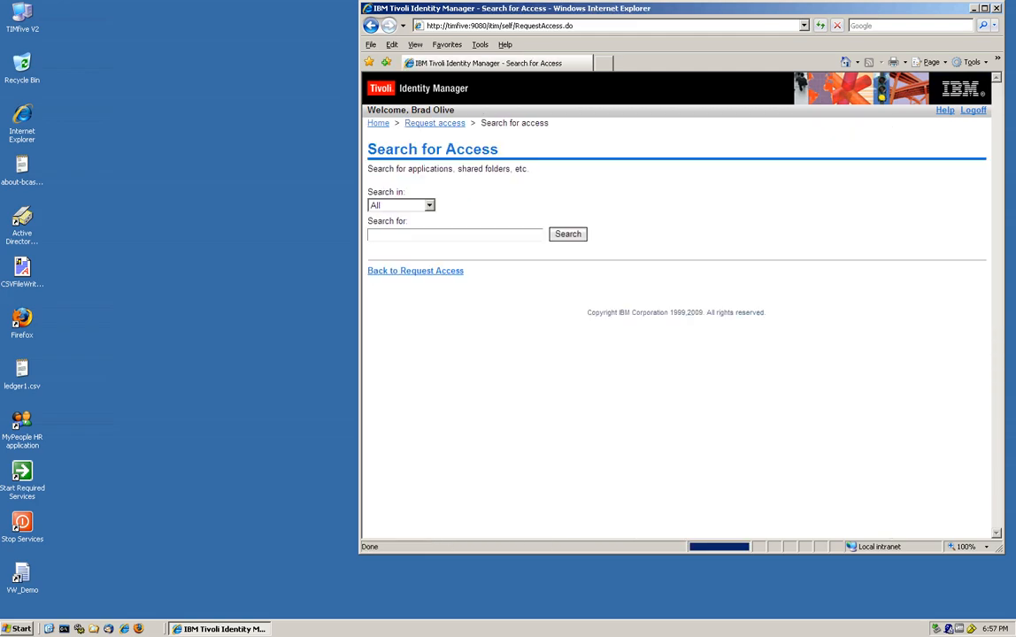
{"action": "left_click", "coordinate": [568, 237]}
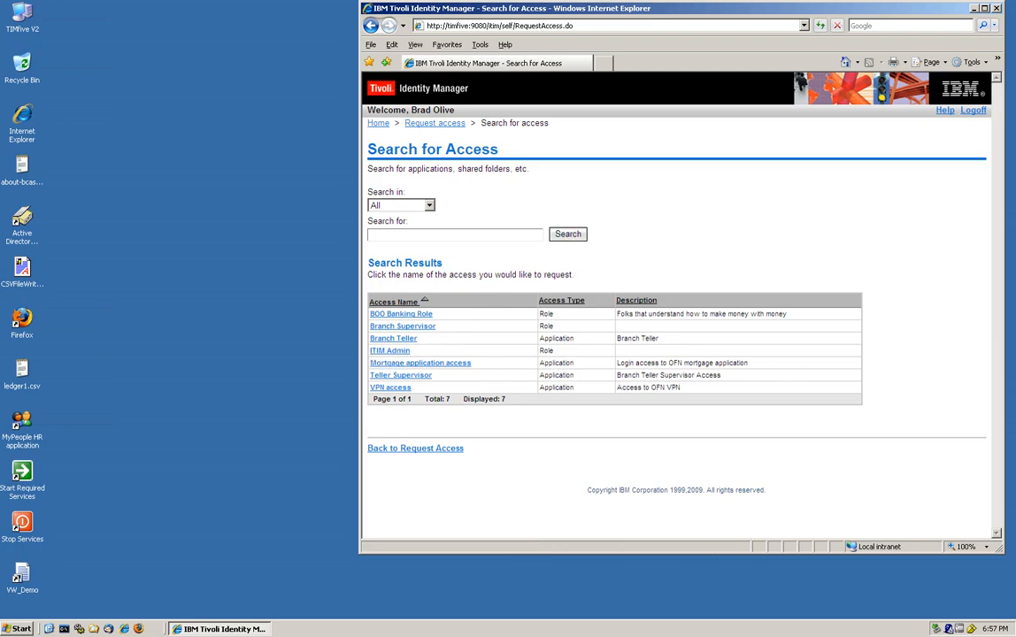
{"action": "left_click", "coordinate": [383, 353]}
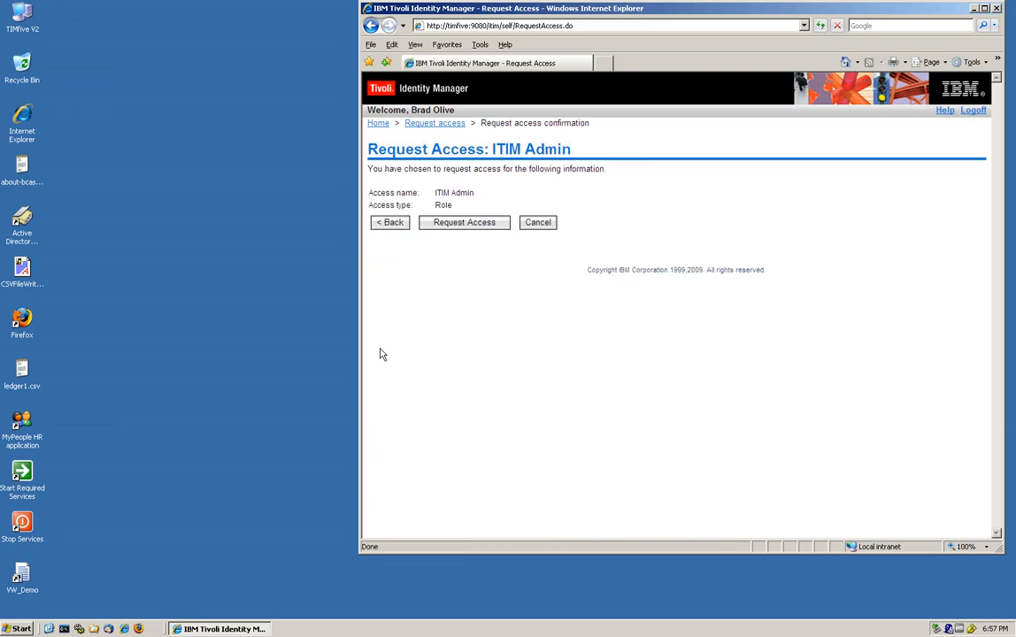
{"action": "left_click", "coordinate": [464, 225]}
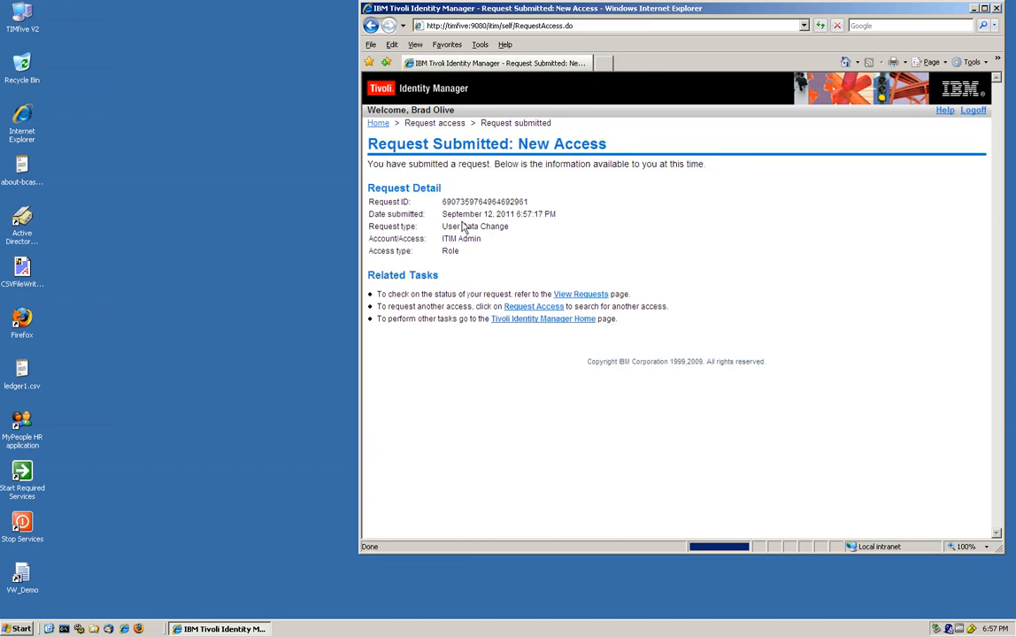
{"action": "left_click", "coordinate": [571, 299]}
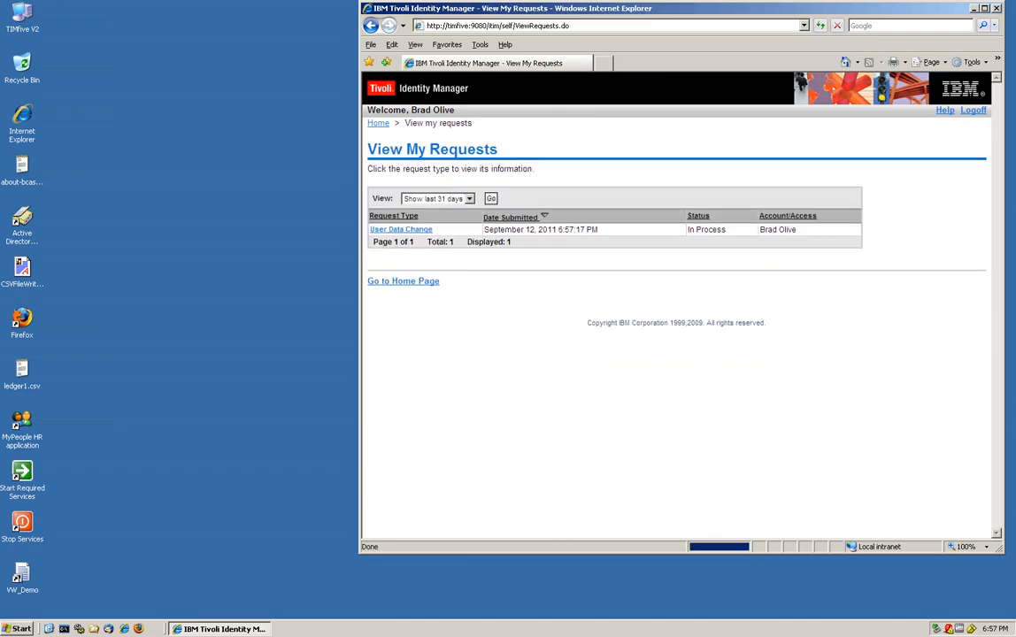
{"action": "left_click", "coordinate": [974, 110]}
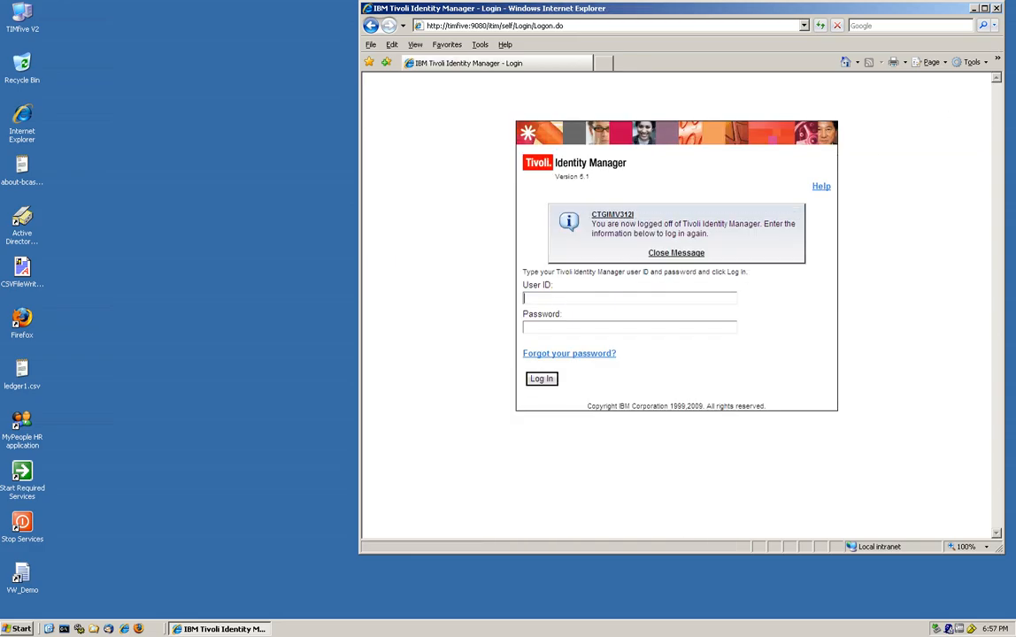
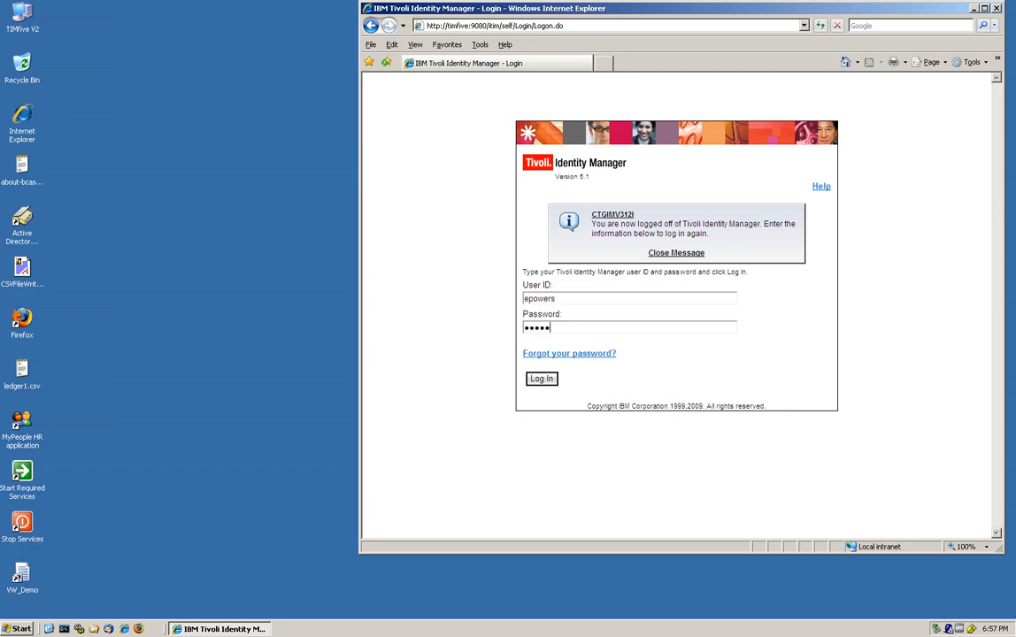
- Sign in as the approver, approve the pending ITIM Admin role request, and log off
{"action": "key", "text": "Return"}
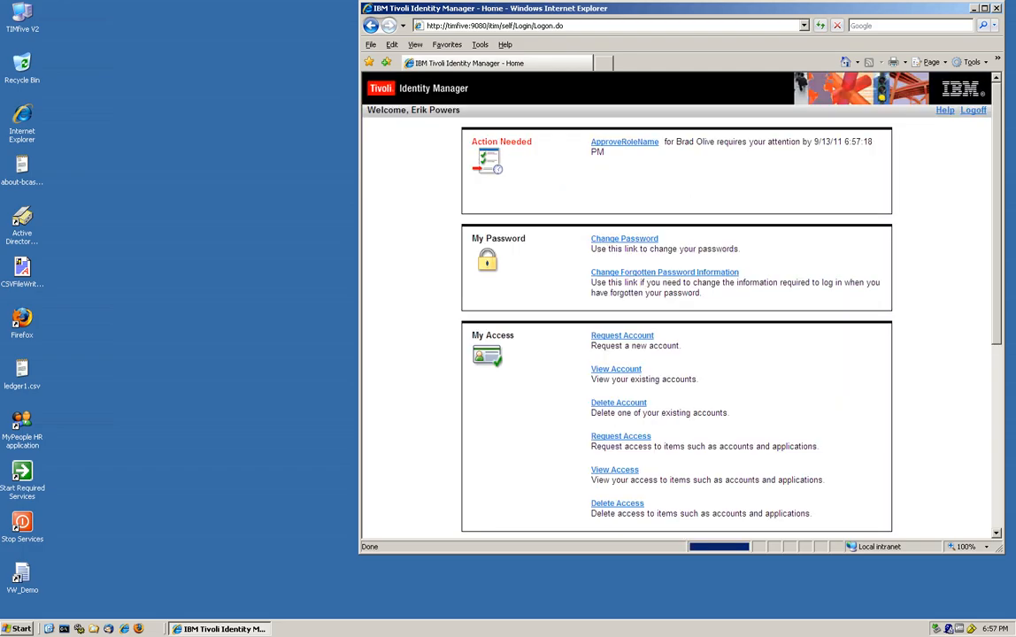
{"action": "left_click", "coordinate": [635, 143]}
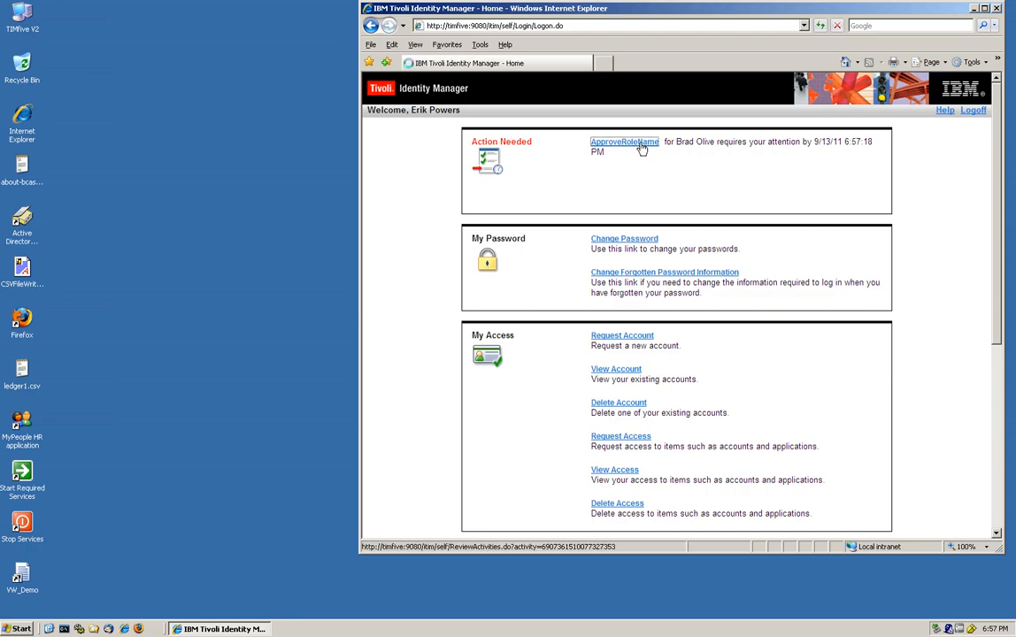
{"action": "left_click", "coordinate": [401, 361]}
{"action": "left_click", "coordinate": [377, 488]}
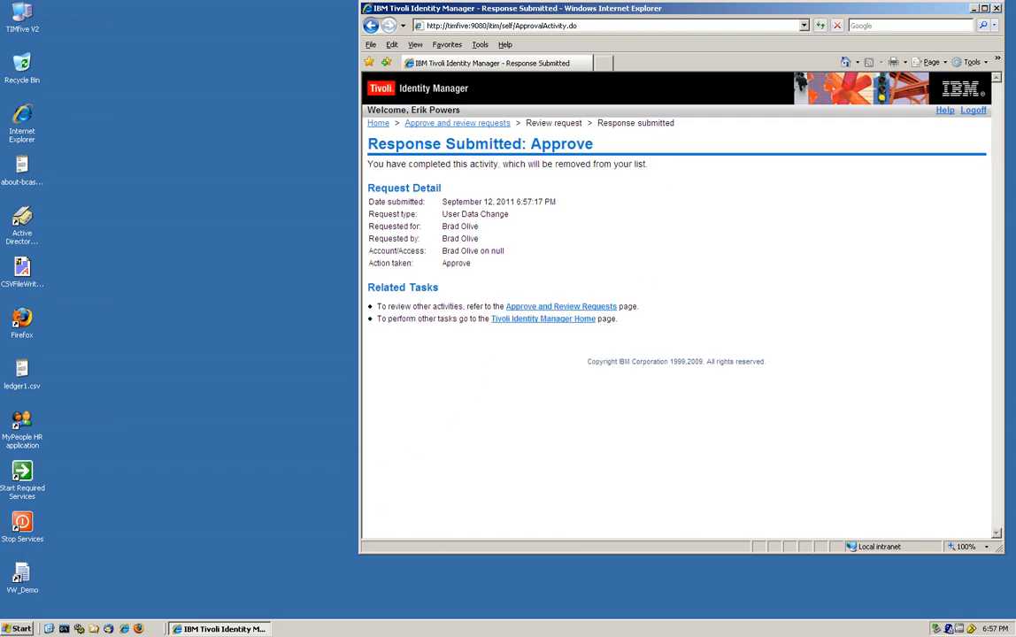
{"action": "left_click", "coordinate": [974, 109]}
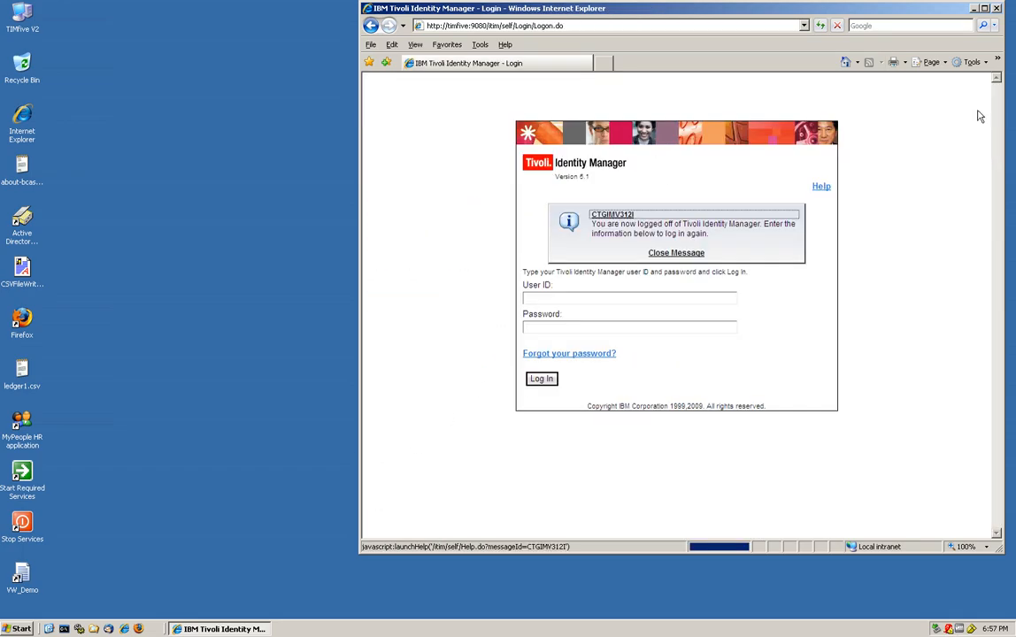
- Sign in to the admin console from Favorites as the requester and expand Manage Policies and Design Workflows
{"action": "left_click", "coordinate": [996, 9]}
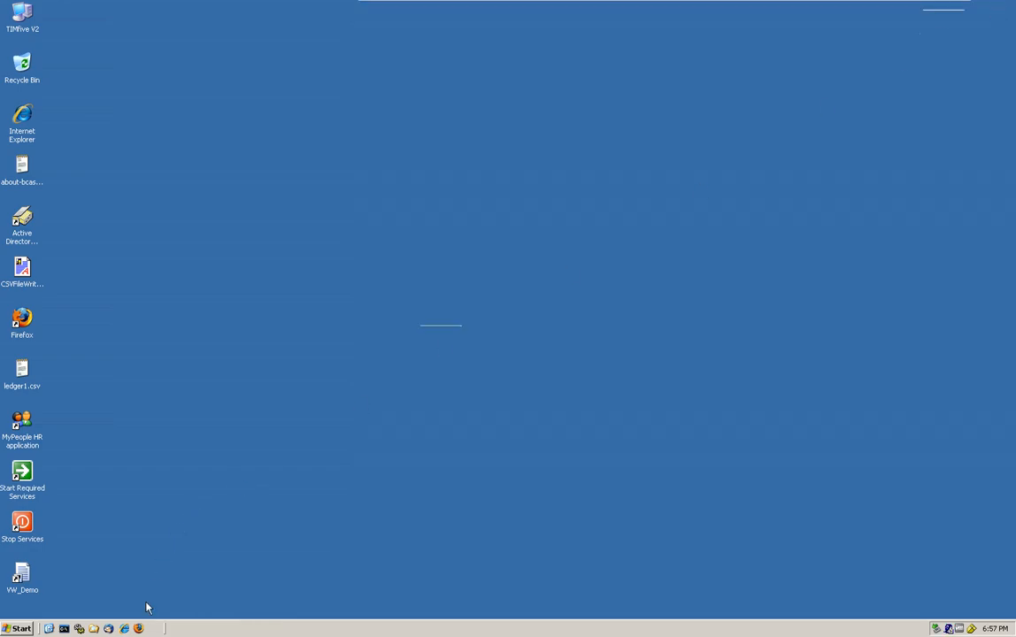
{"action": "left_click", "coordinate": [125, 629]}
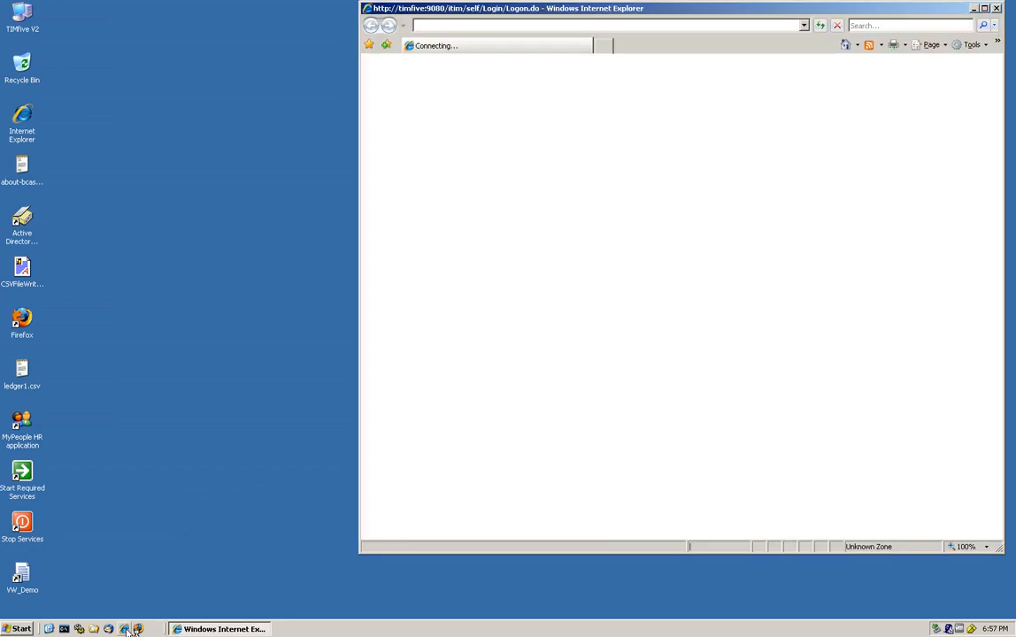
{"action": "left_click", "coordinate": [446, 45]}
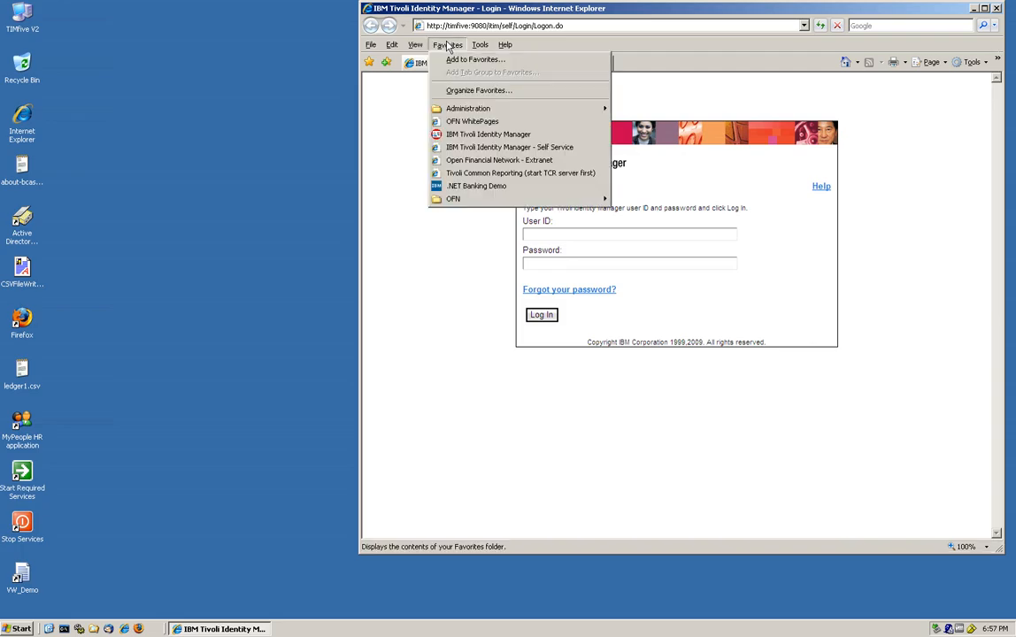
{"action": "left_click", "coordinate": [446, 135]}
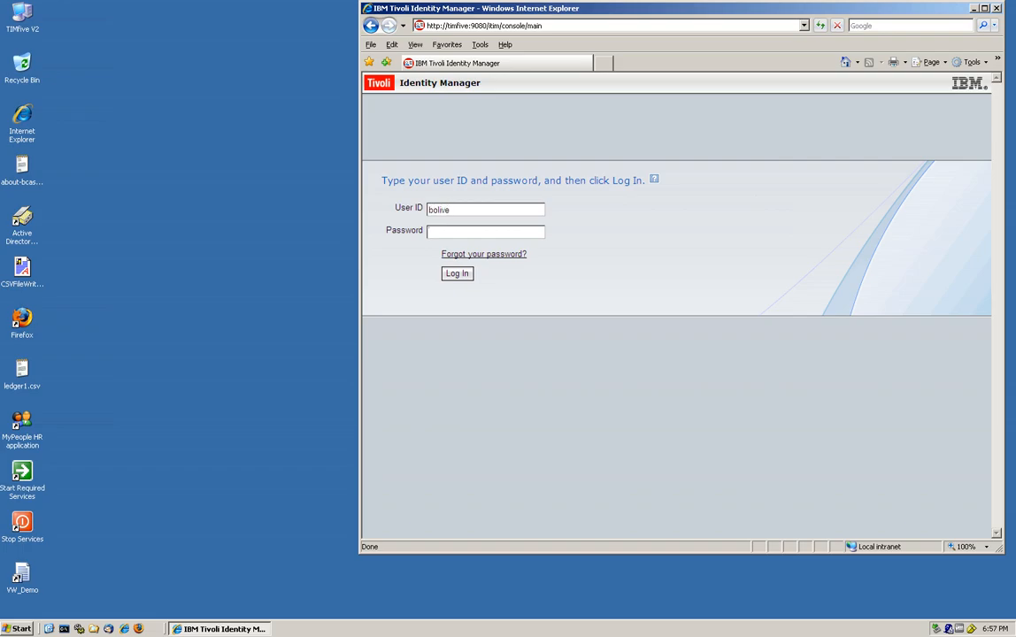
{"action": "key", "text": "Return"}
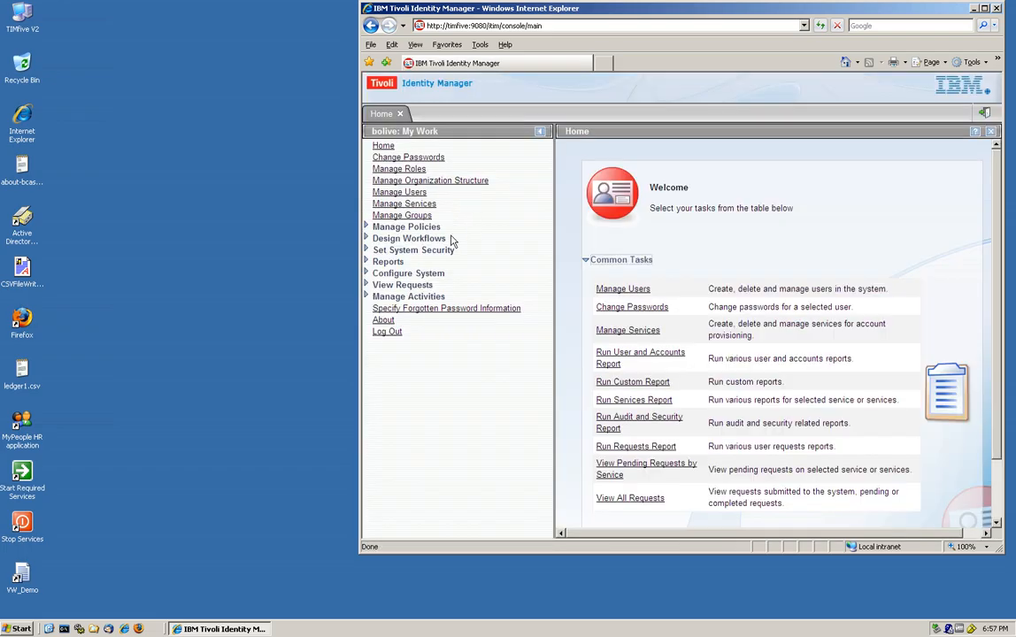
{"action": "left_click", "coordinate": [367, 226]}
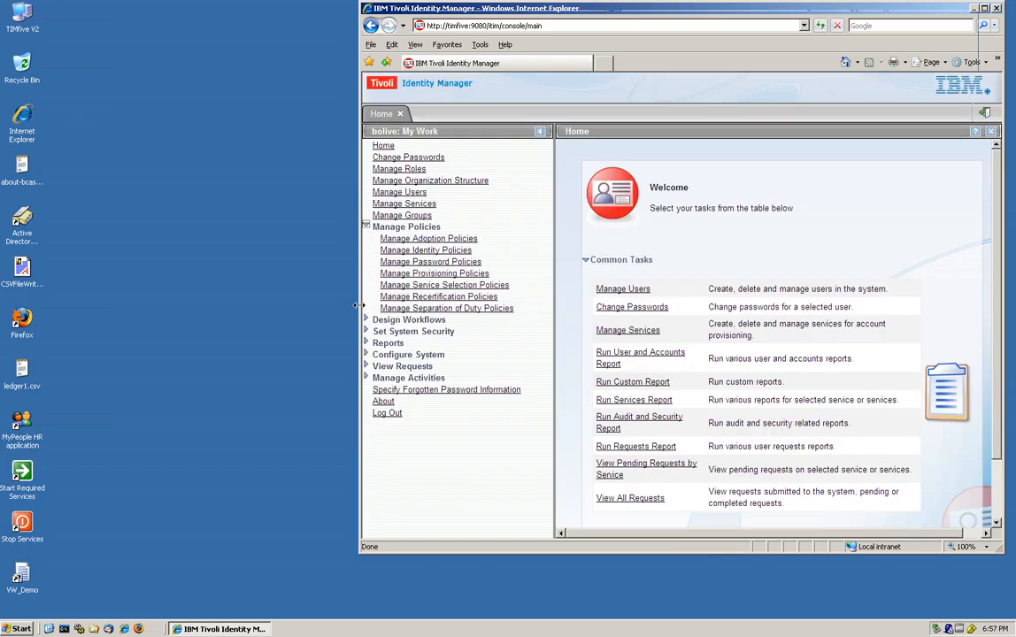
{"action": "left_click", "coordinate": [366, 320]}
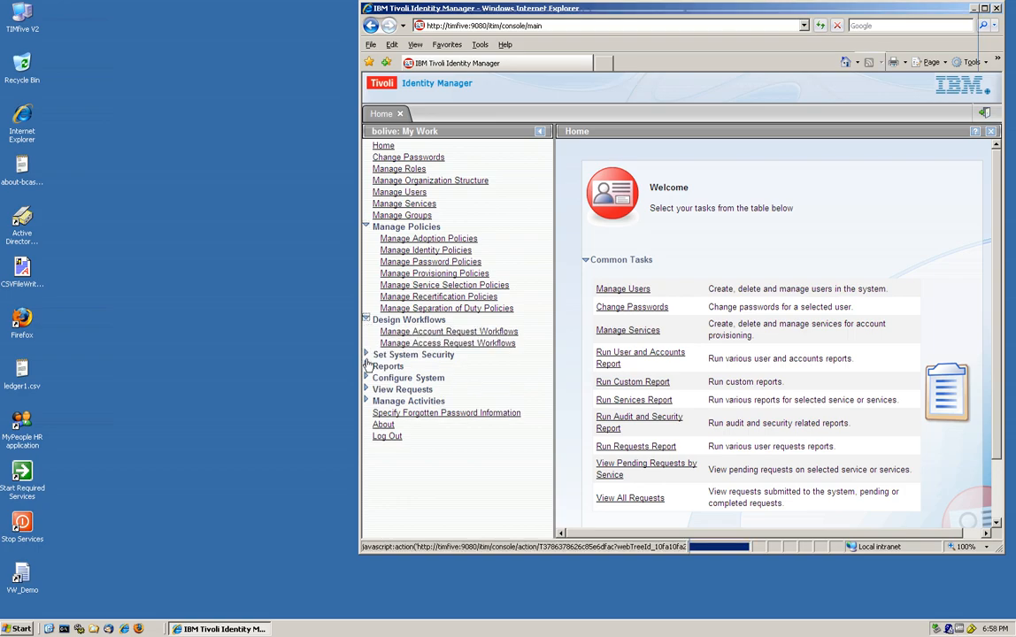